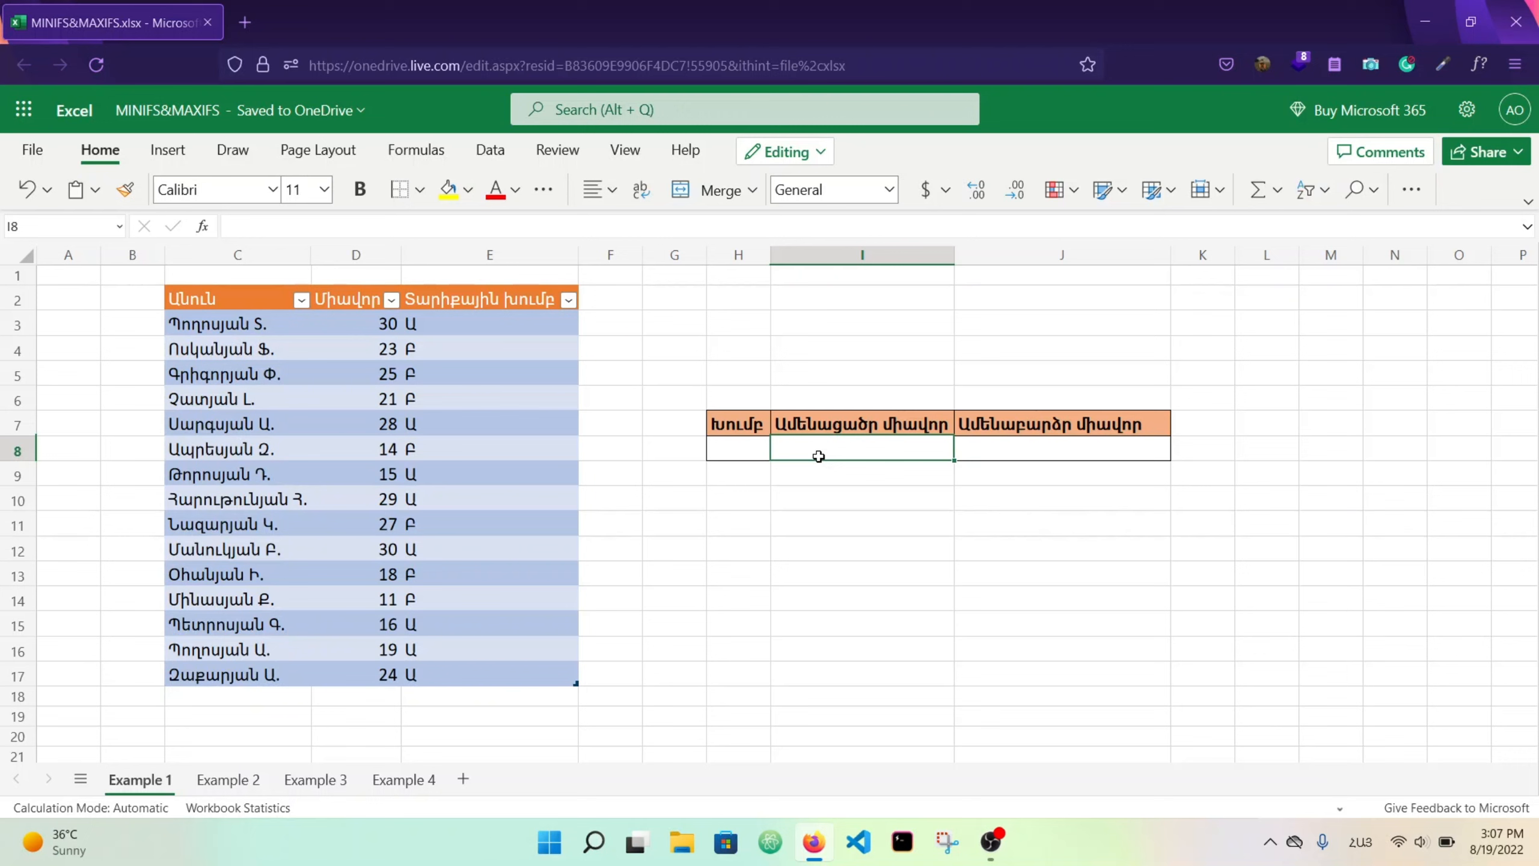
pyautogui.hotkey('alt', 'shift')
pyautogui.write('=MINIFS(')
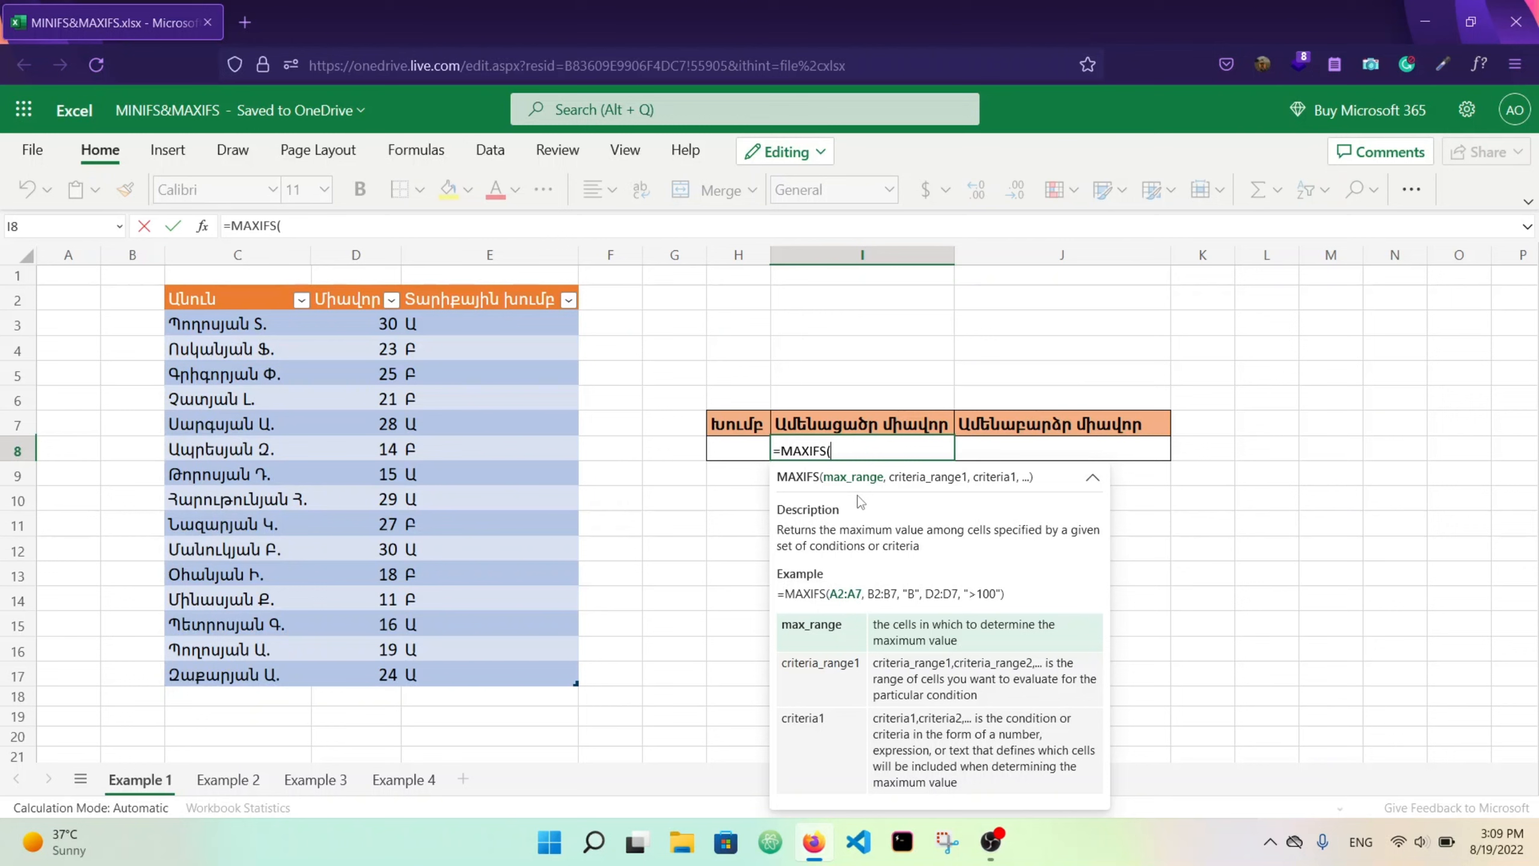
pyautogui.press('Escape')
# Add list data validation to H8 with source =$E$3:$E$16, and pick group Ա in that cell.
pyautogui.click(749, 450)
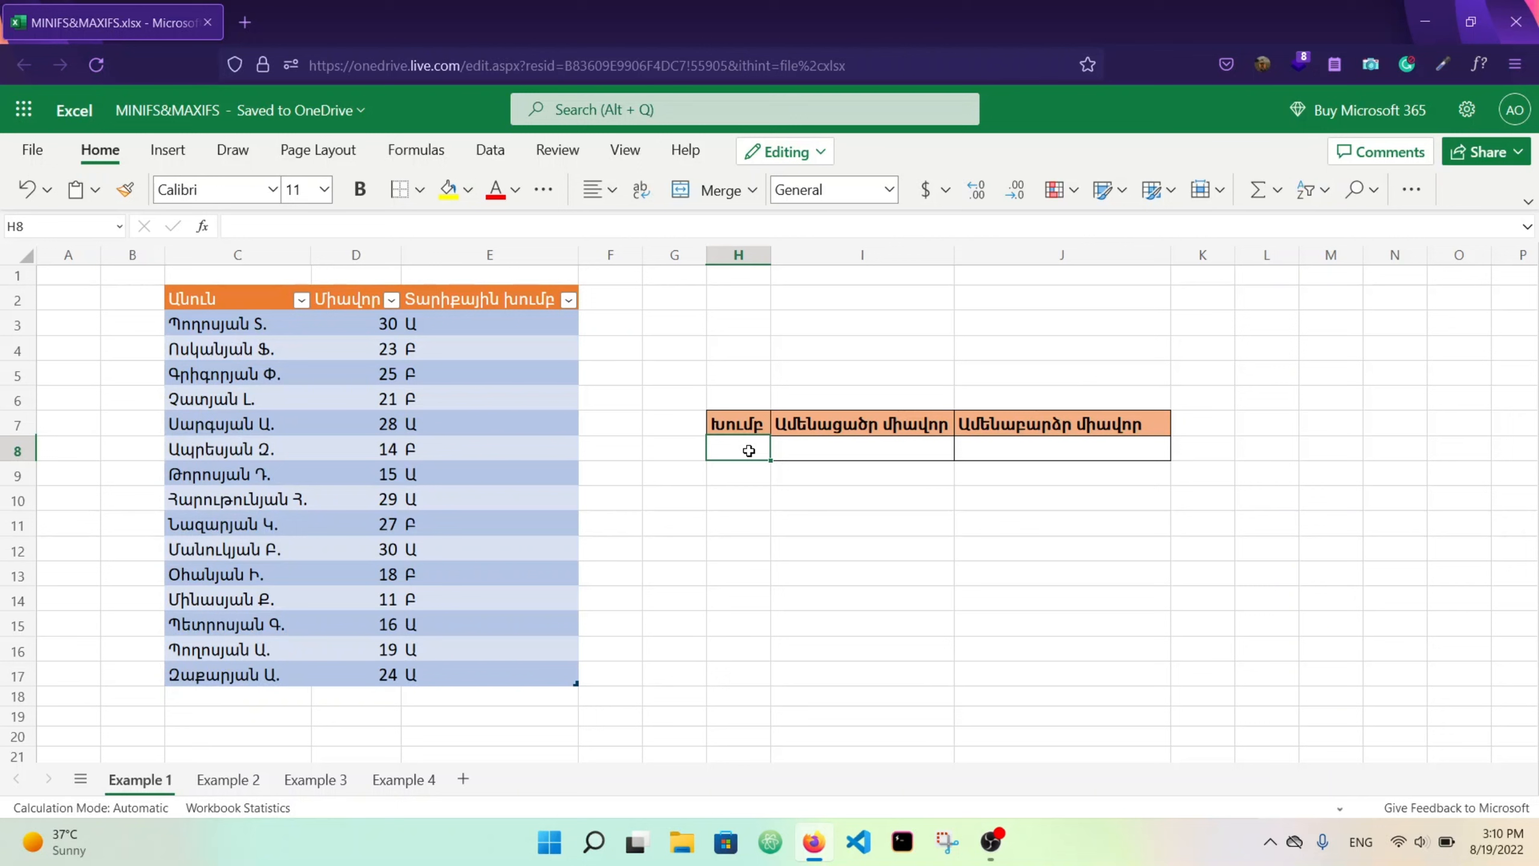
pyautogui.click(504, 151)
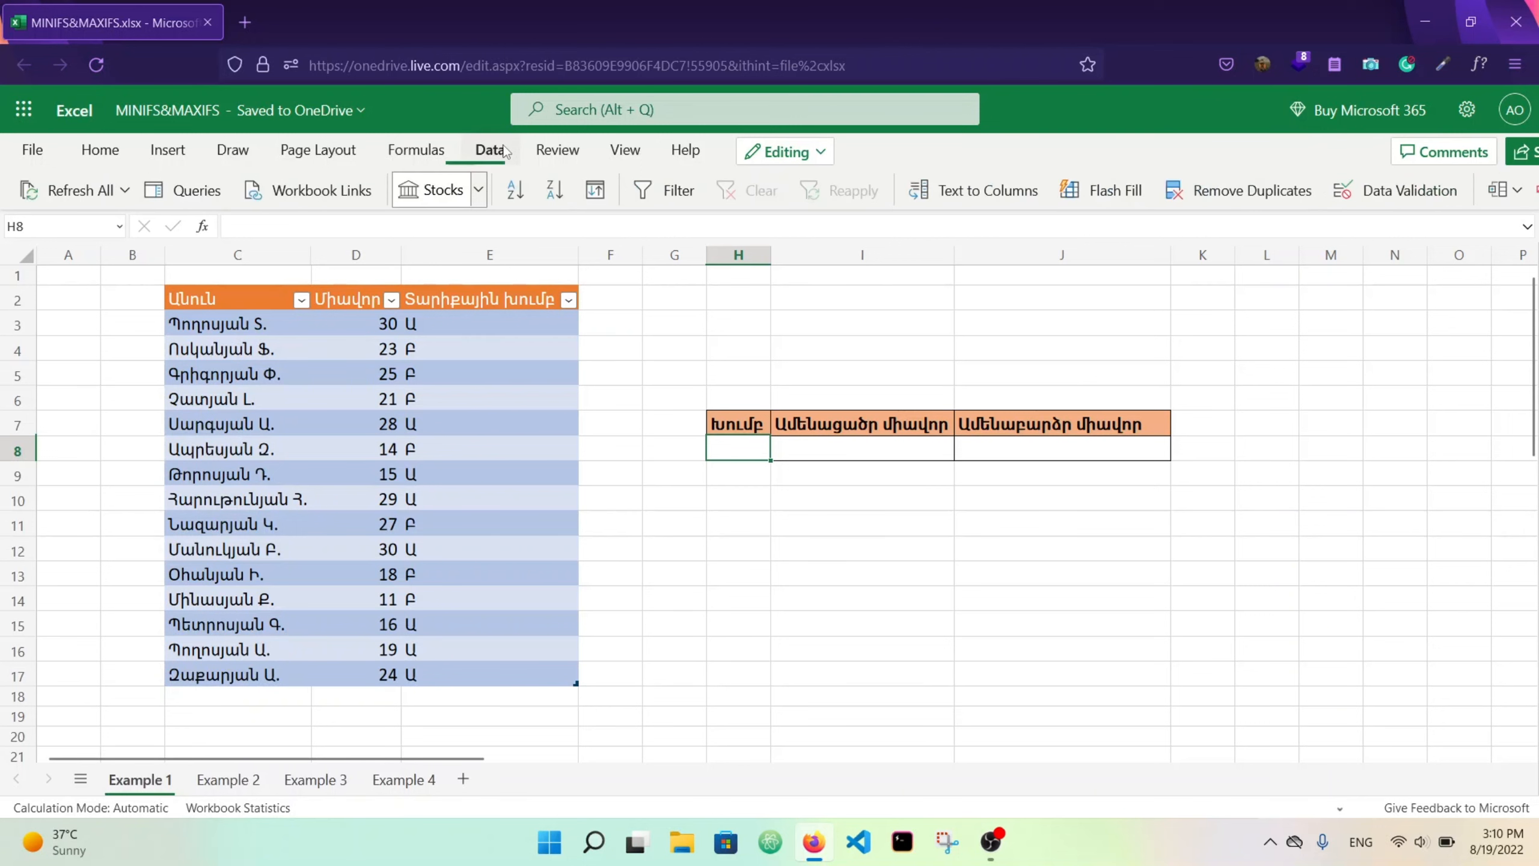
pyautogui.click(1399, 196)
pyautogui.click(872, 375)
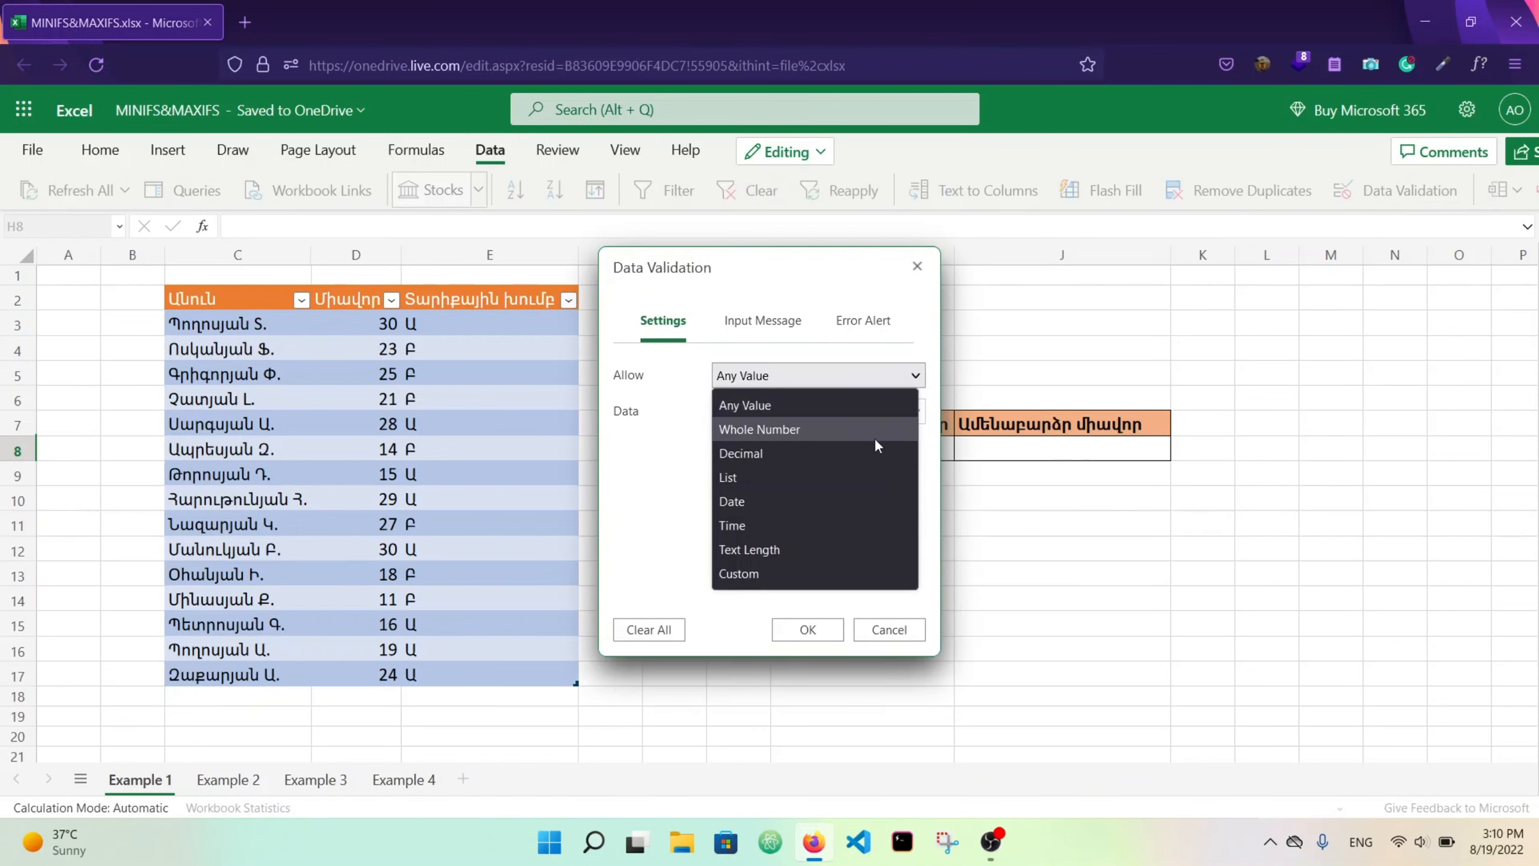
pyautogui.click(856, 471)
pyautogui.click(811, 450)
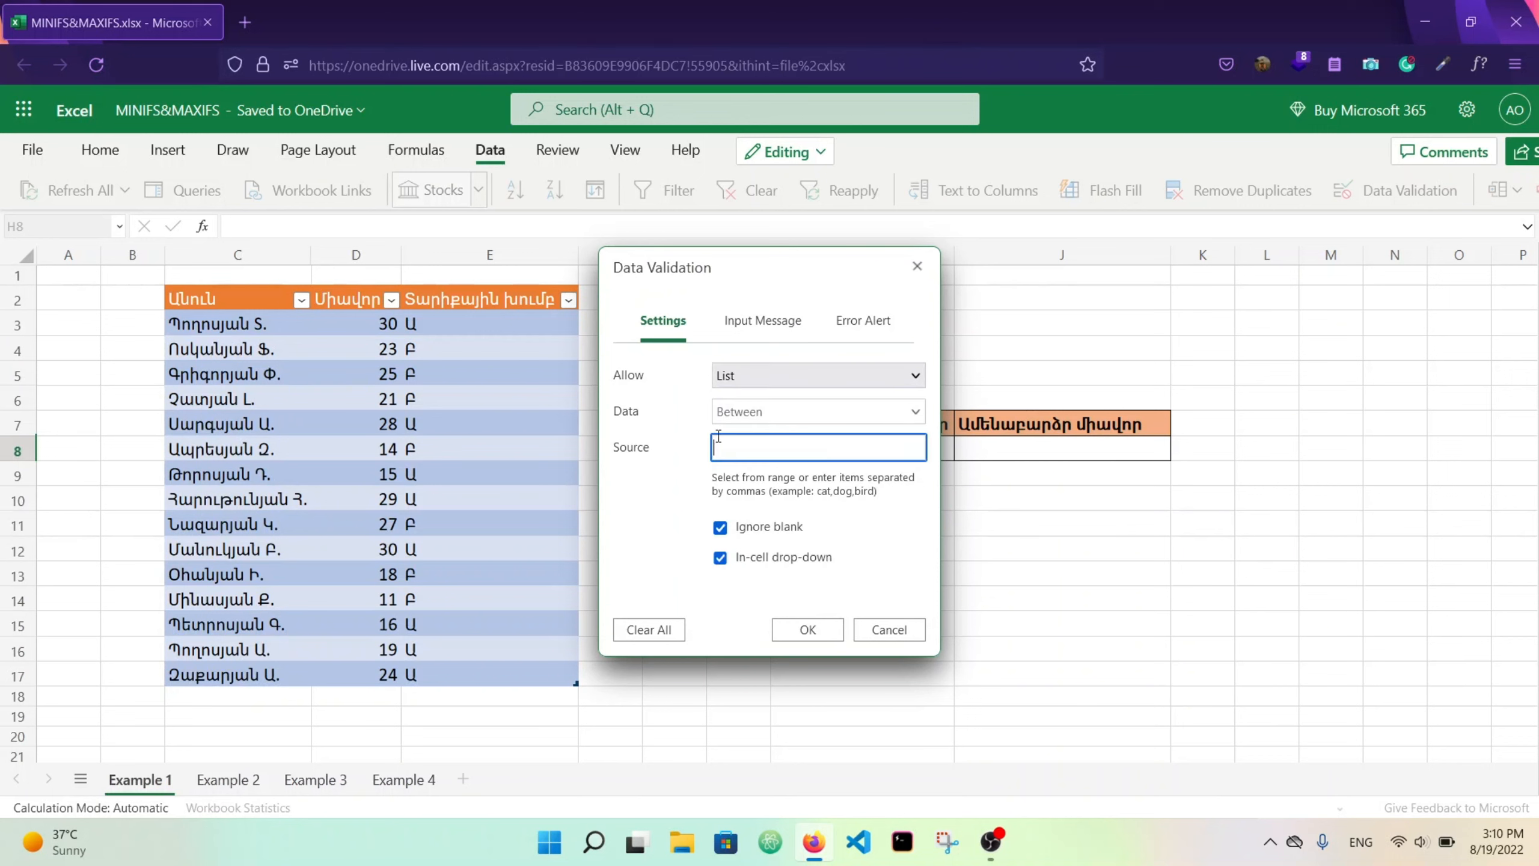
pyautogui.moveTo(470, 327); pyautogui.dragTo(502, 637)
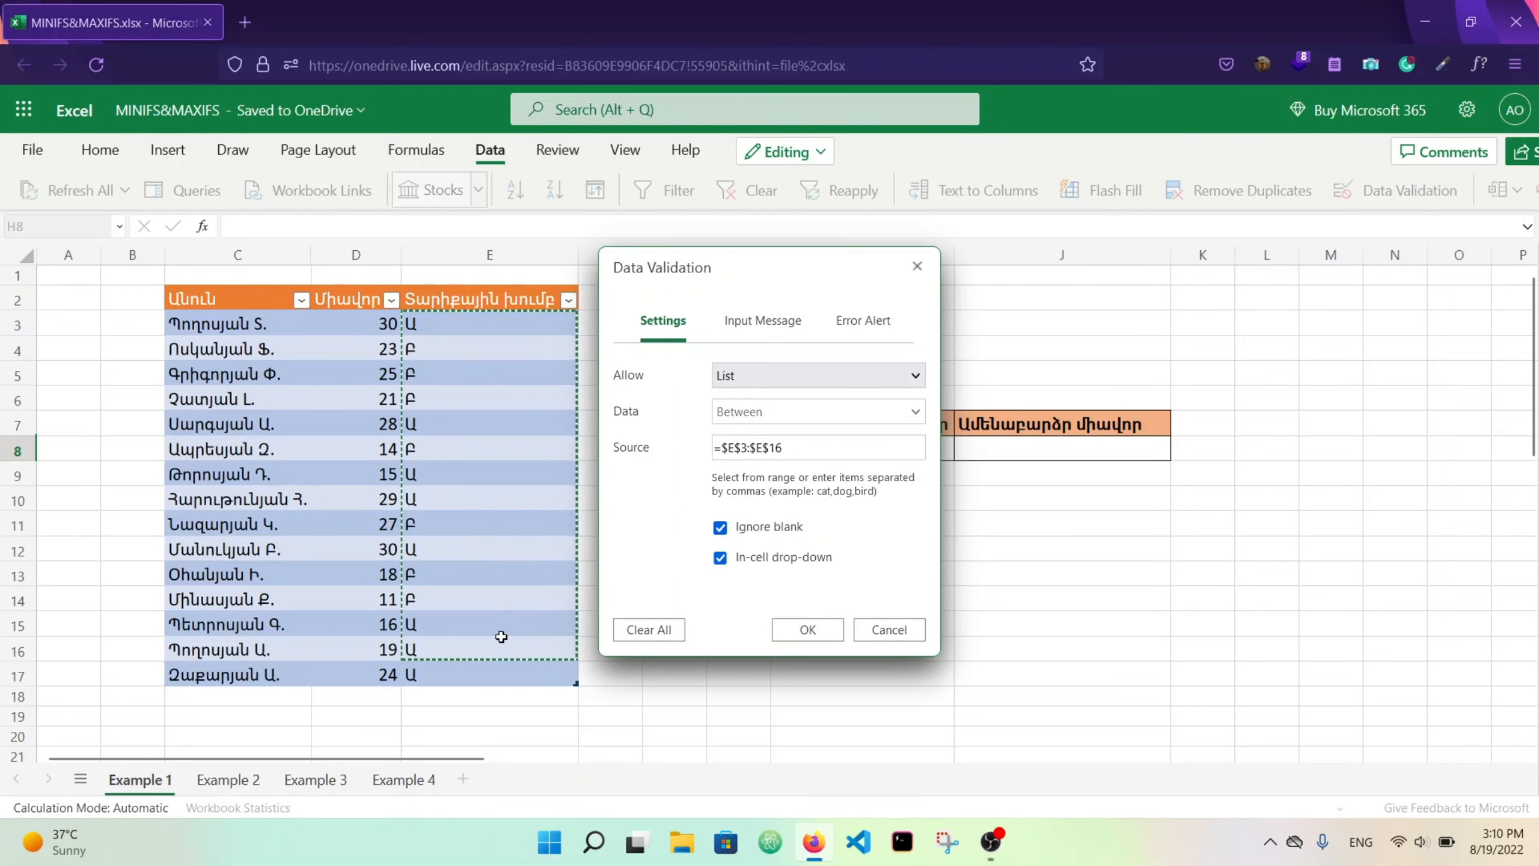
pyautogui.click(808, 629)
pyautogui.click(781, 444)
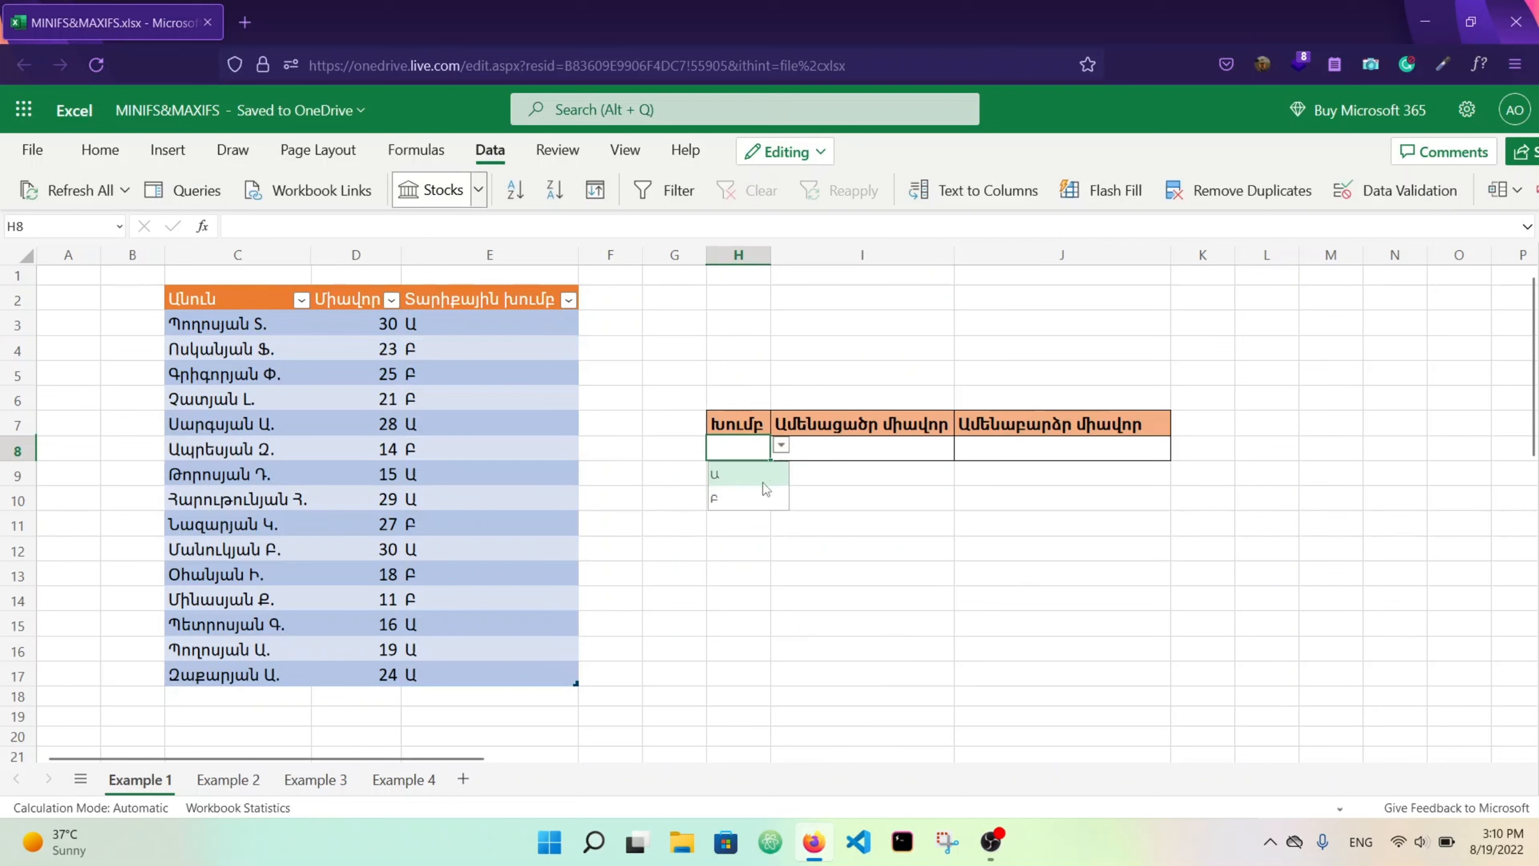
pyautogui.click(764, 477)
# Enter =MINIFS(Table1[Միավոր],Table1[Տարիքային խումբ],H8) in I8 to find the group's lowest score.
pyautogui.click(851, 447)
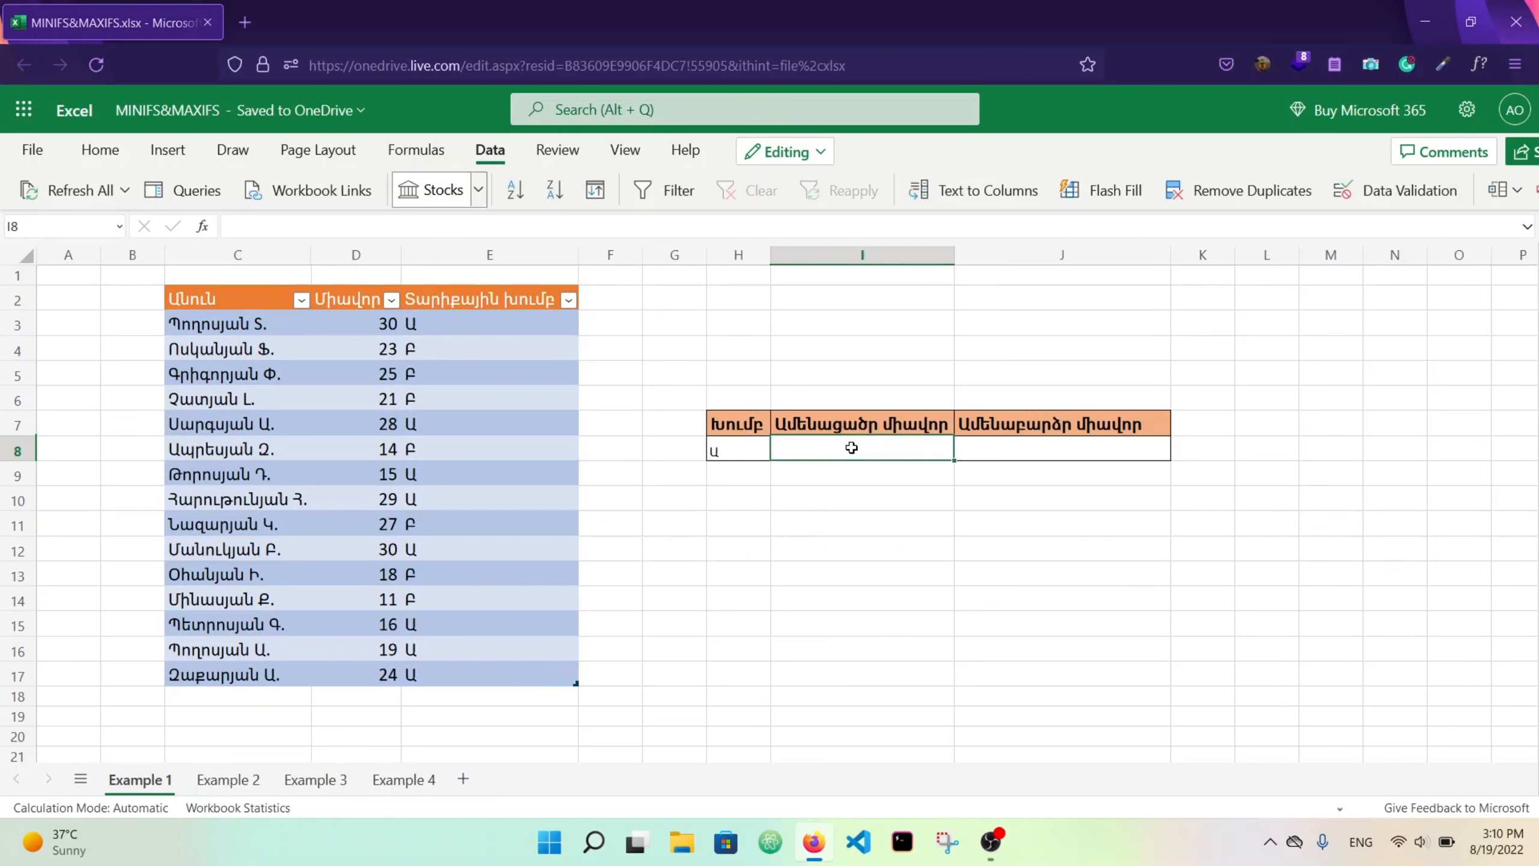
pyautogui.write('=MINIFS(')
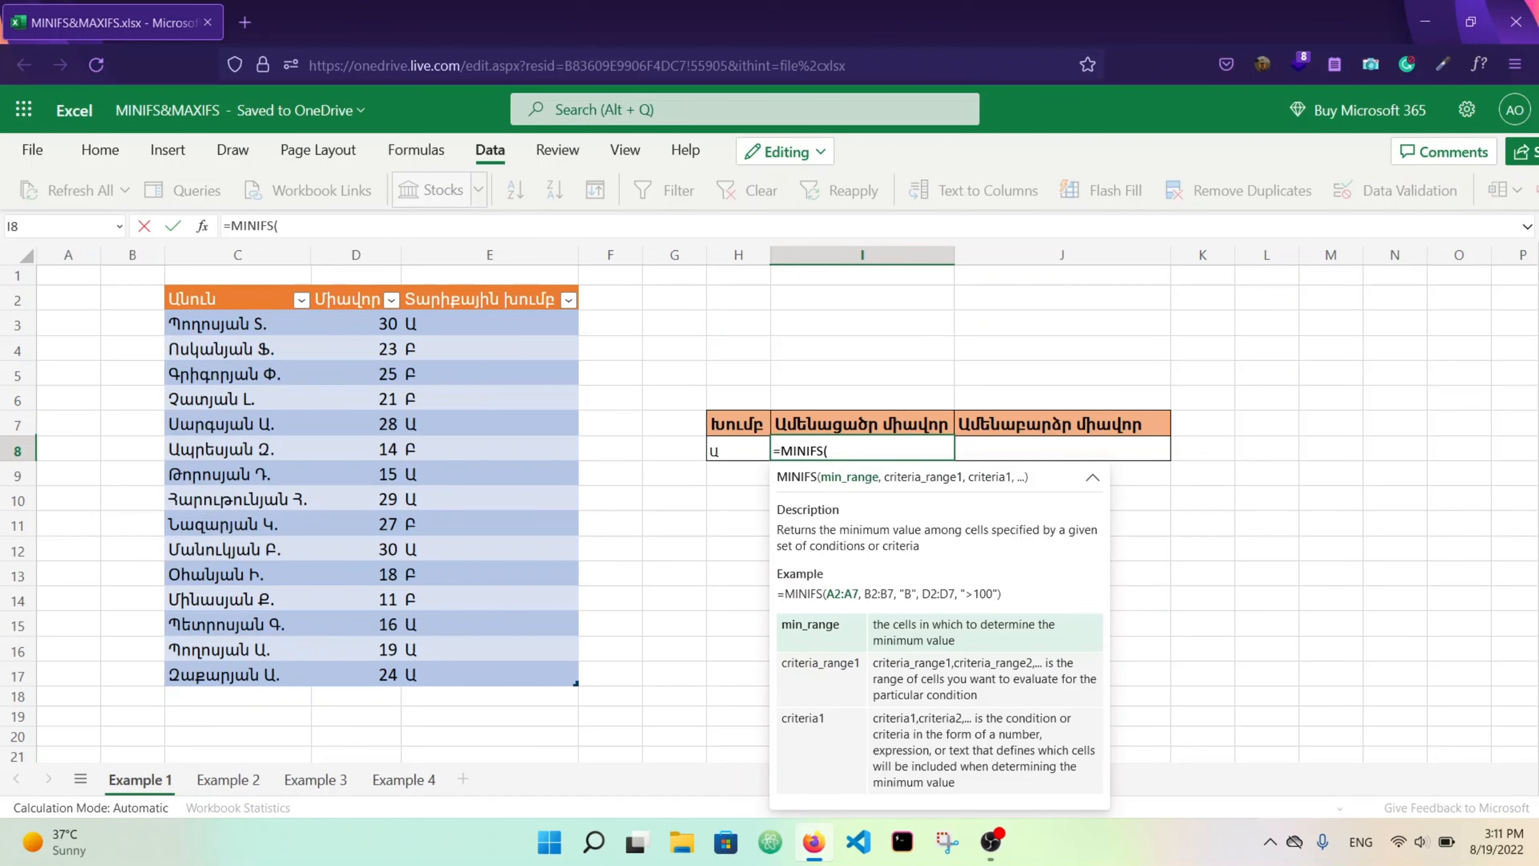
pyautogui.click(372, 283)
pyautogui.write(',')
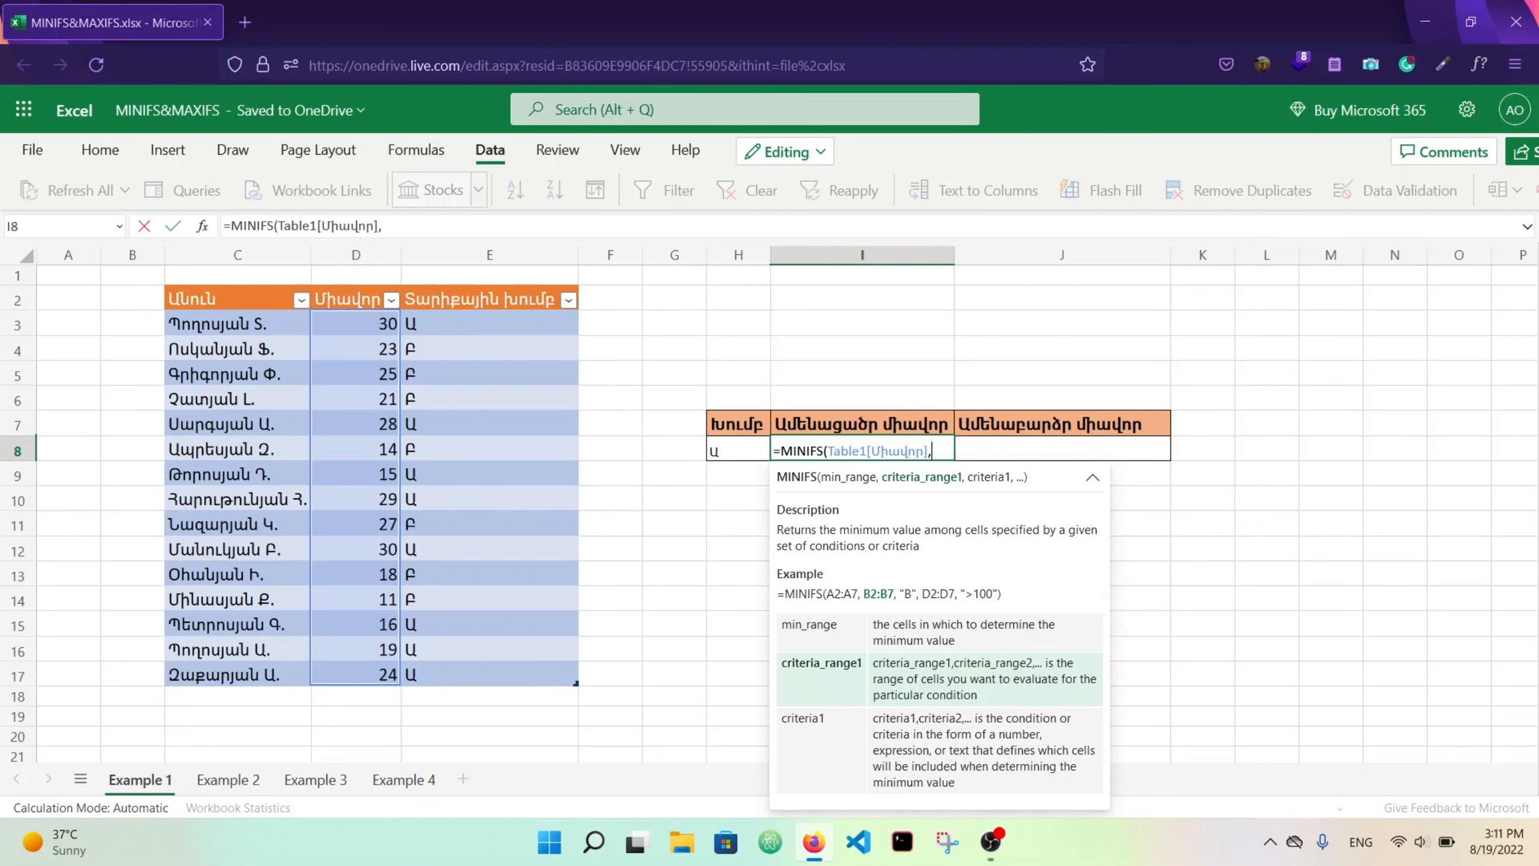
pyautogui.click(474, 282)
pyautogui.write(',')
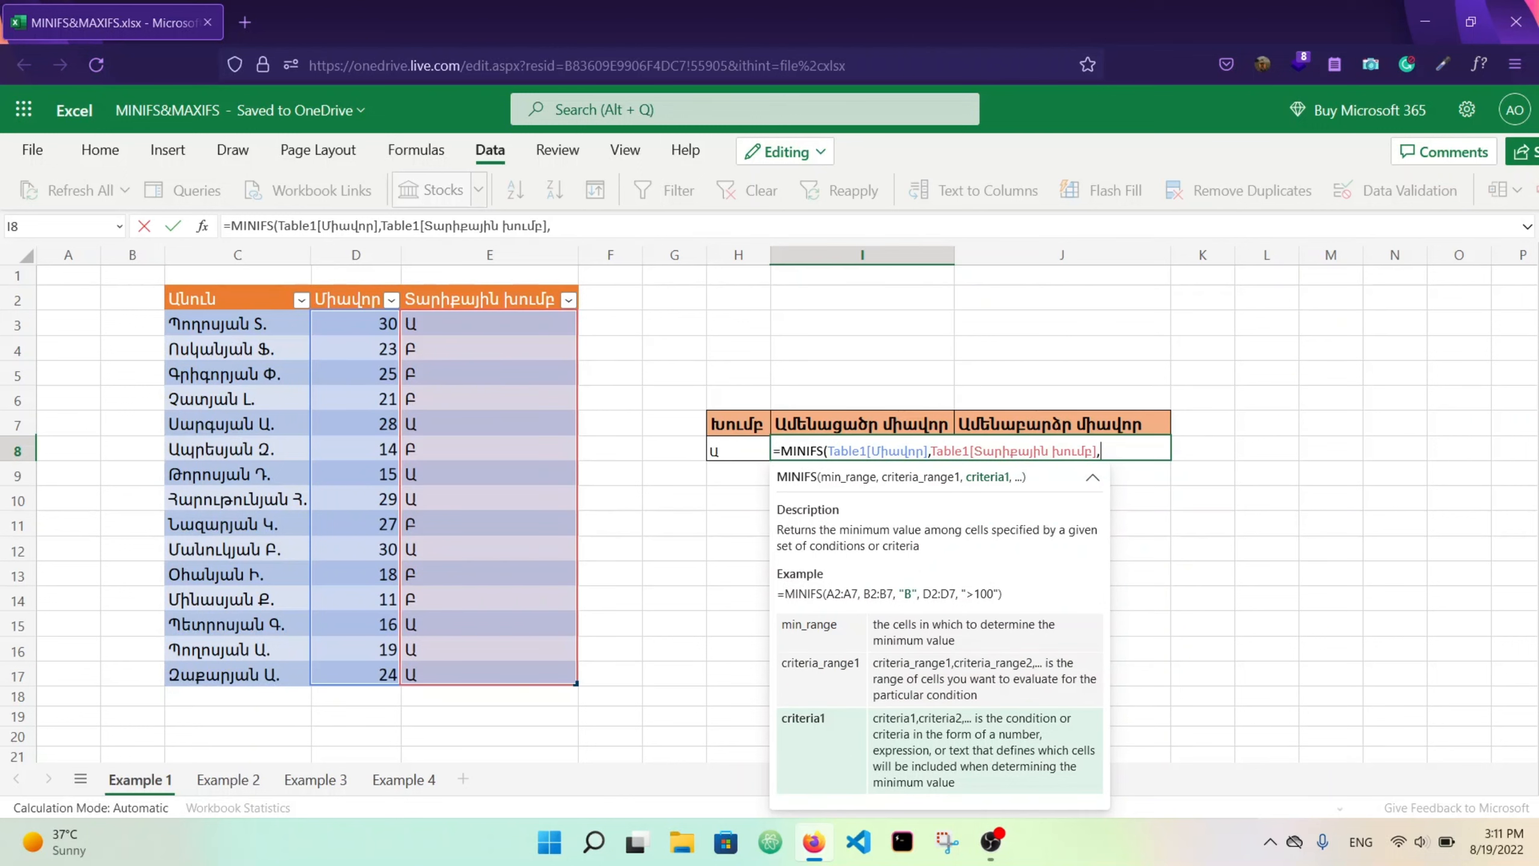
pyautogui.click(734, 443)
pyautogui.write(')')
# Enter =MAXIFS(Table1[Միավոր],Table1[Տարիքային խումբ],H8) in J8 to find the group's highest score.
pyautogui.click(1004, 451)
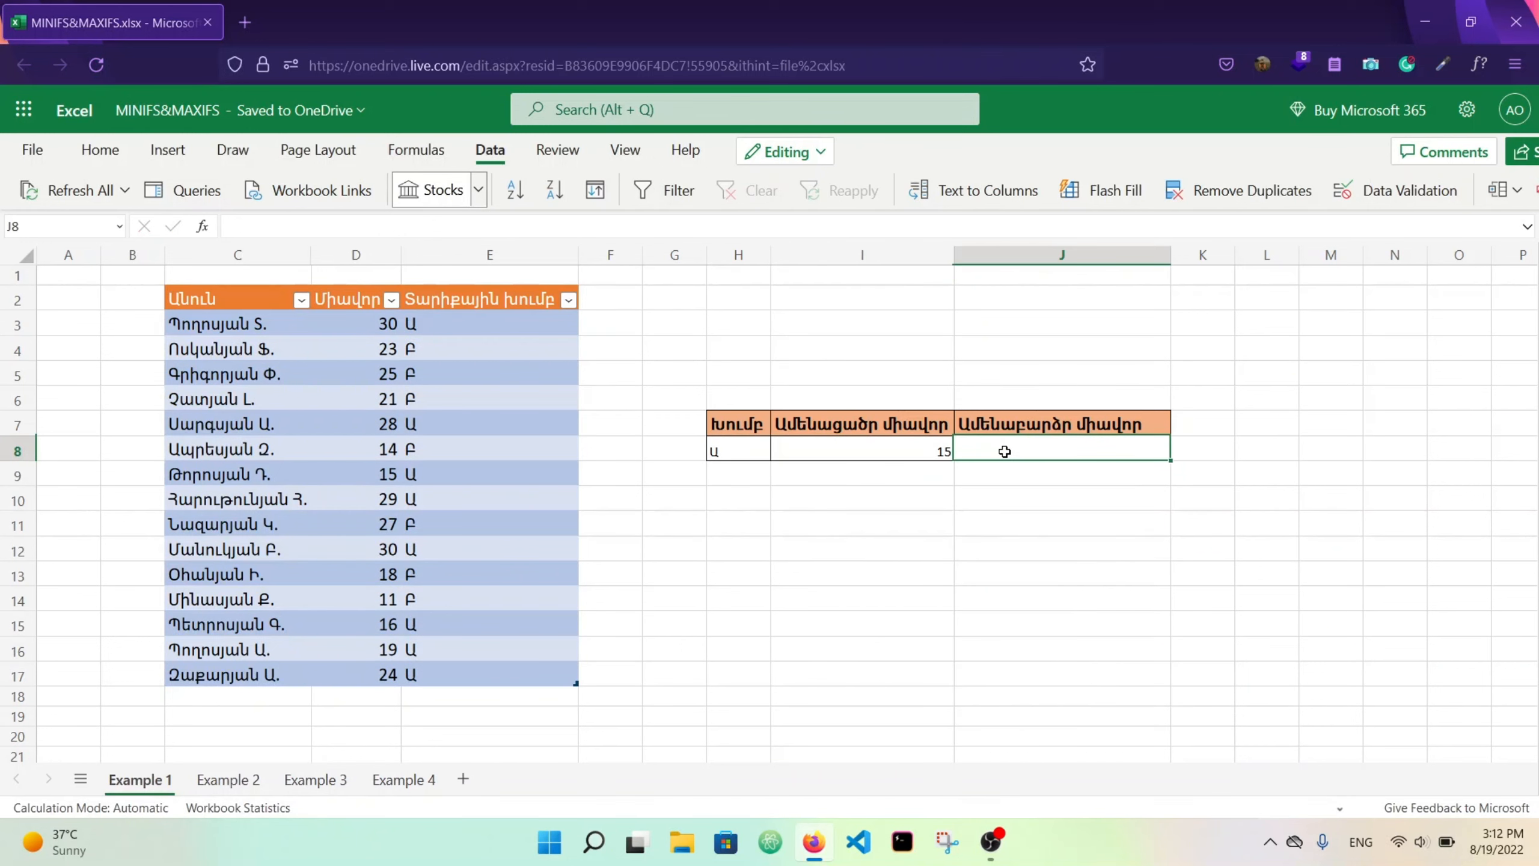
pyautogui.write('=MAXIFS(Table1[Միավոր],Table1[Տարիքային խումբ],H8')
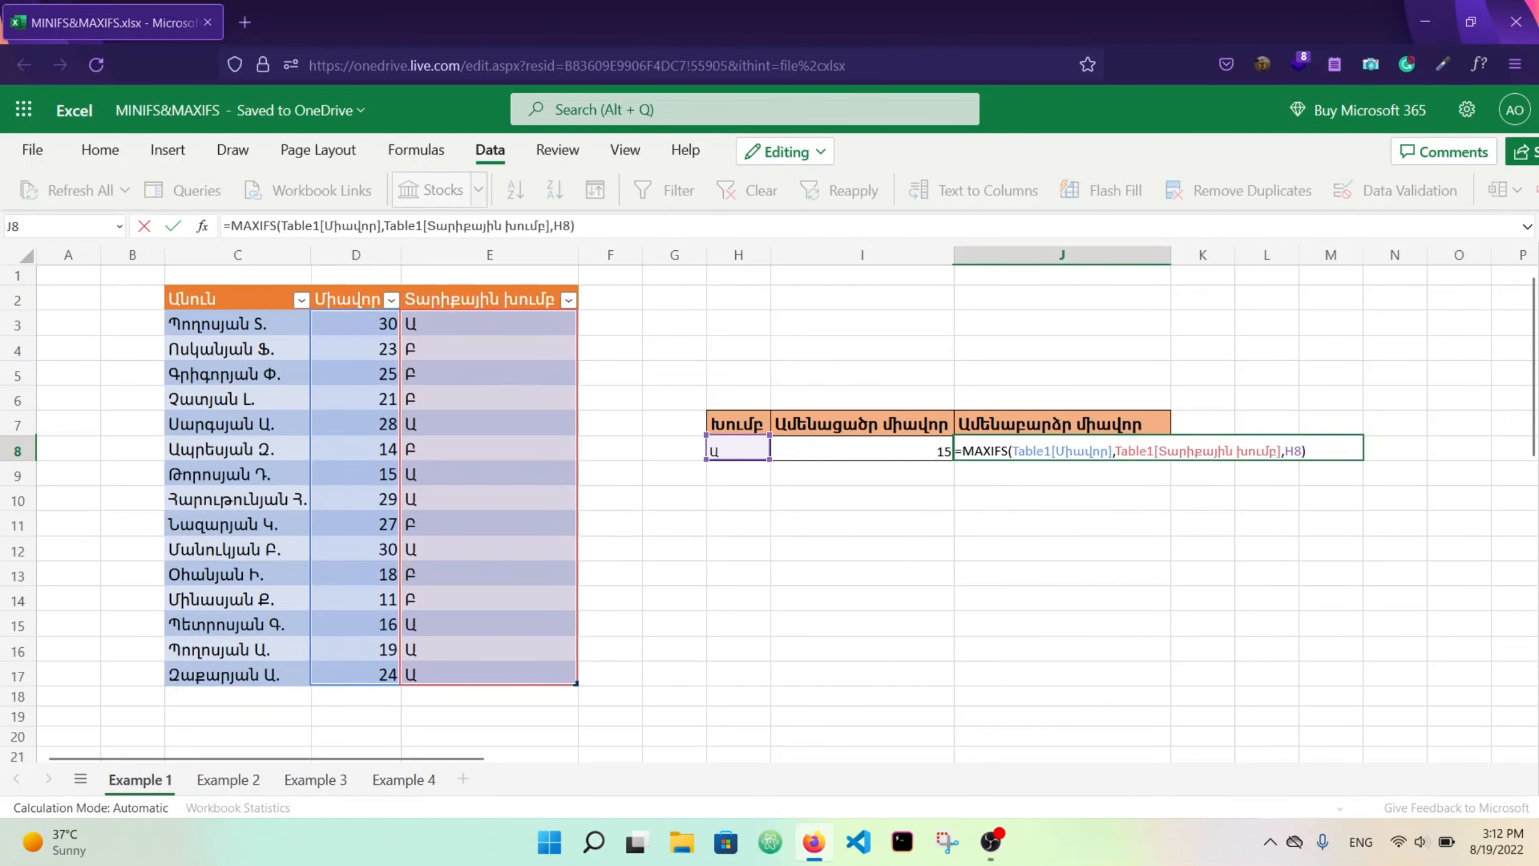
pyautogui.hotkey('ctrl', 'Return')
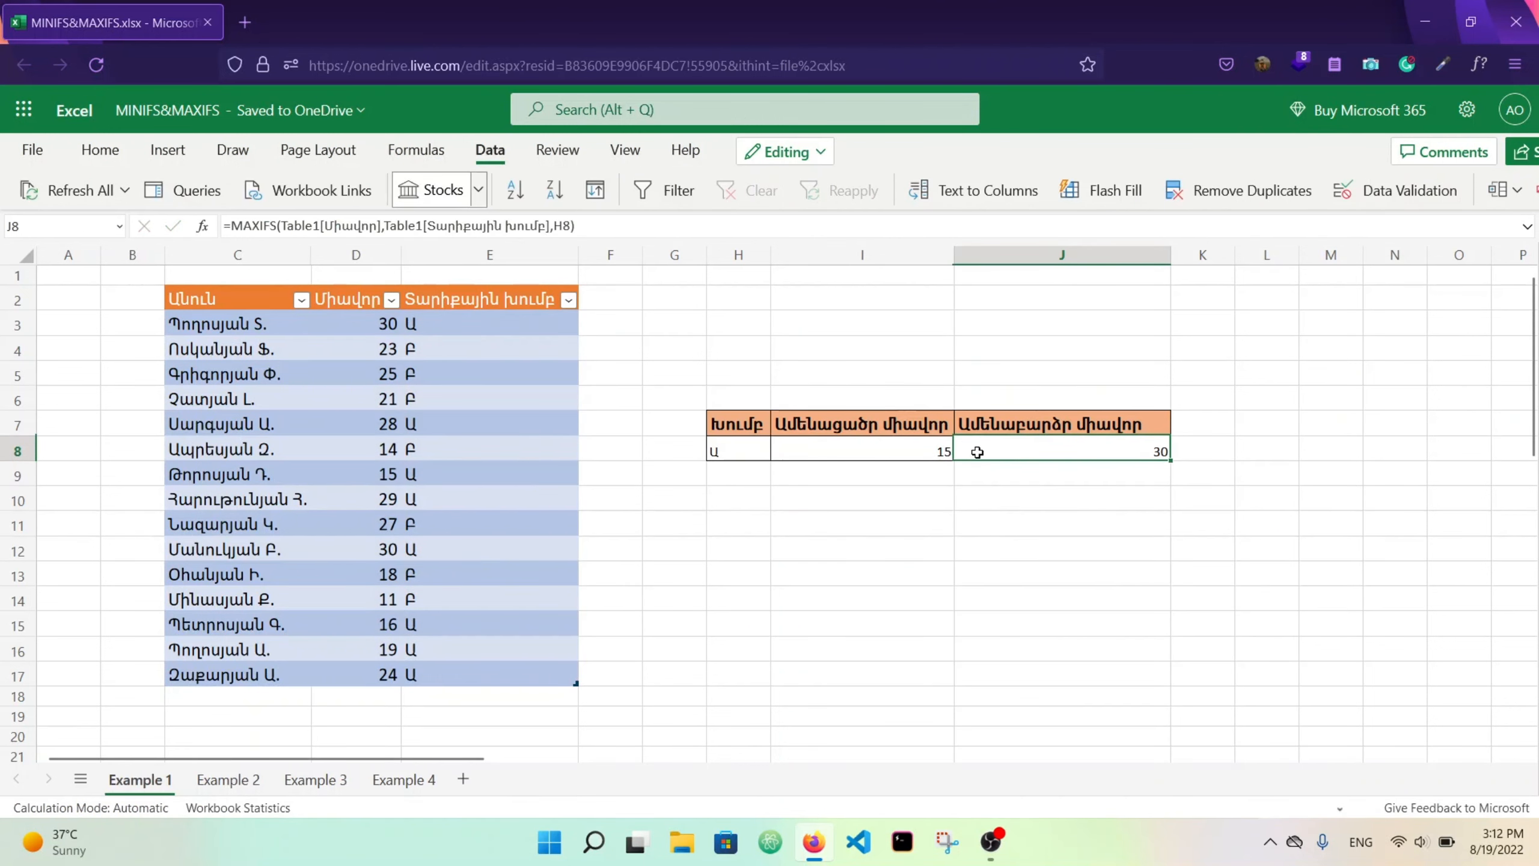
# Switch the group in H8 to Բ and select the highest-score cell J8.
pyautogui.click(730, 453)
pyautogui.click(781, 446)
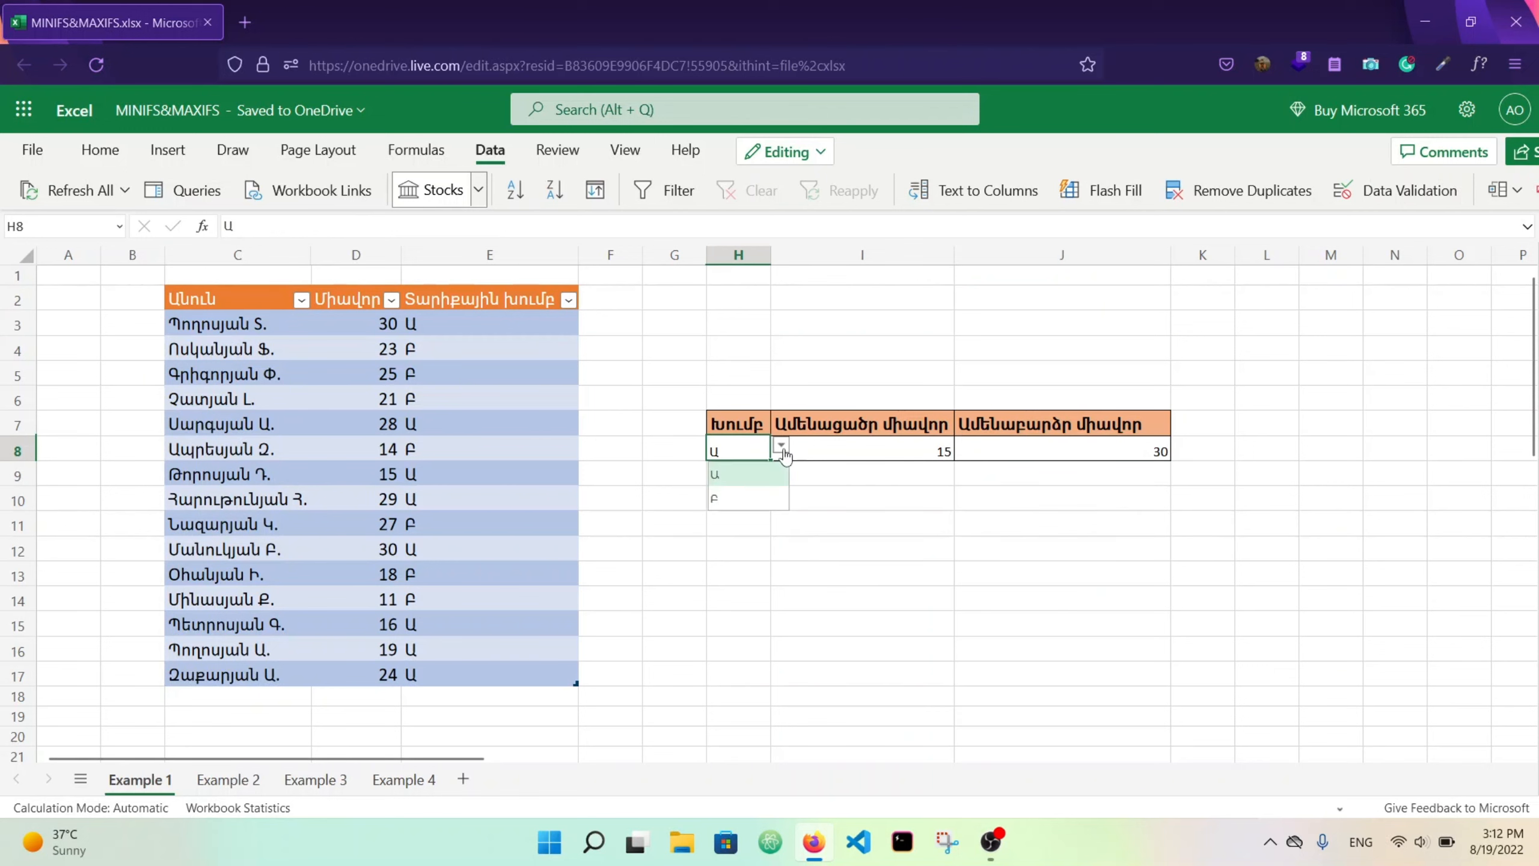
pyautogui.click(771, 499)
pyautogui.click(1040, 453)
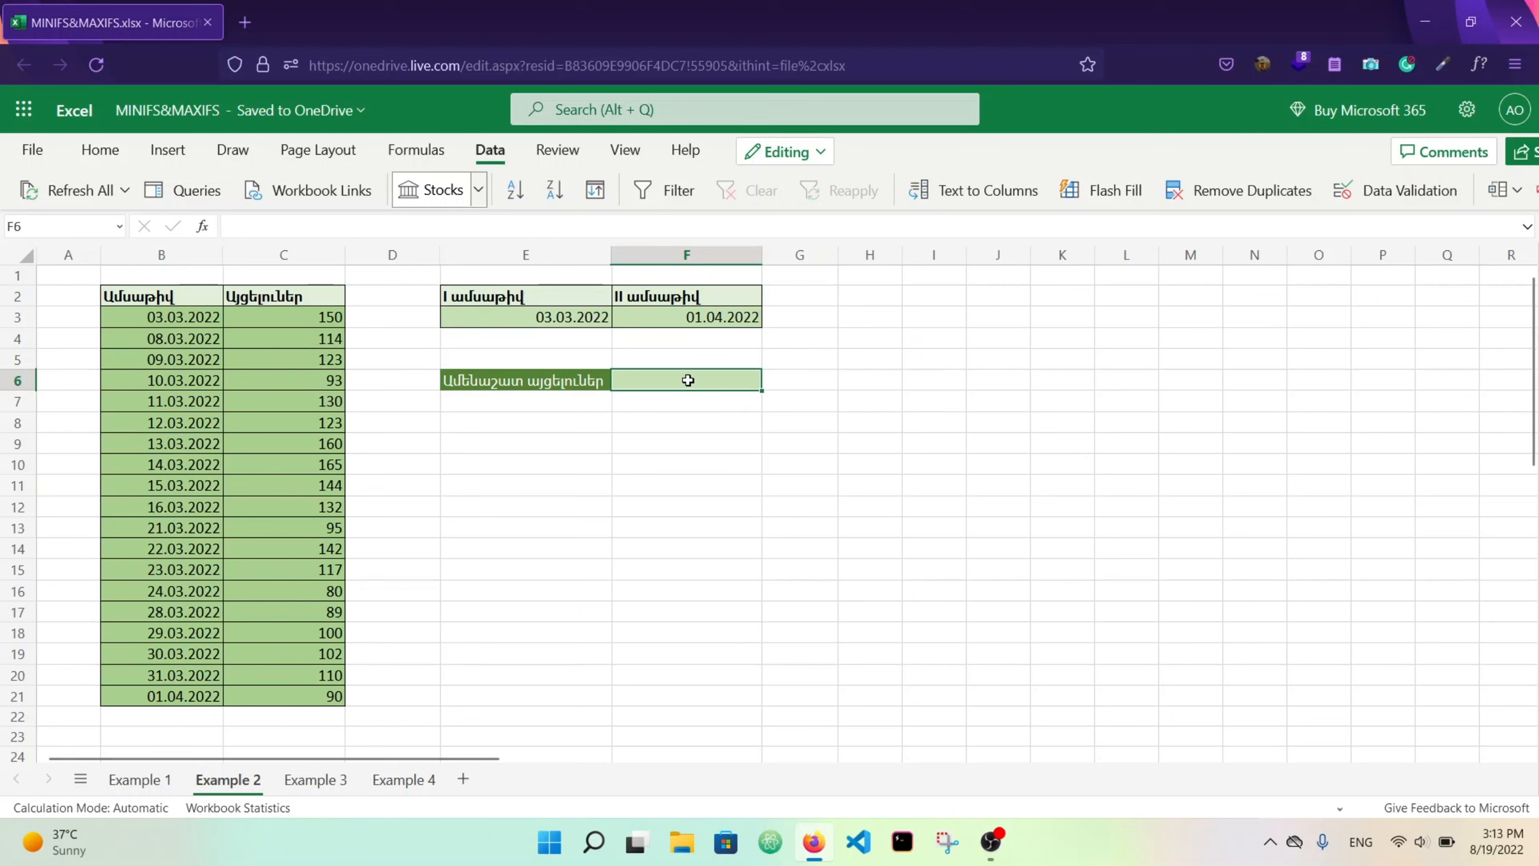
# Start a MAXIFS formula in F6 of Example 2 over C3:C21, with criteria range B3:B21 and criterion ">="&E3.
pyautogui.write('=MAXIFS(')
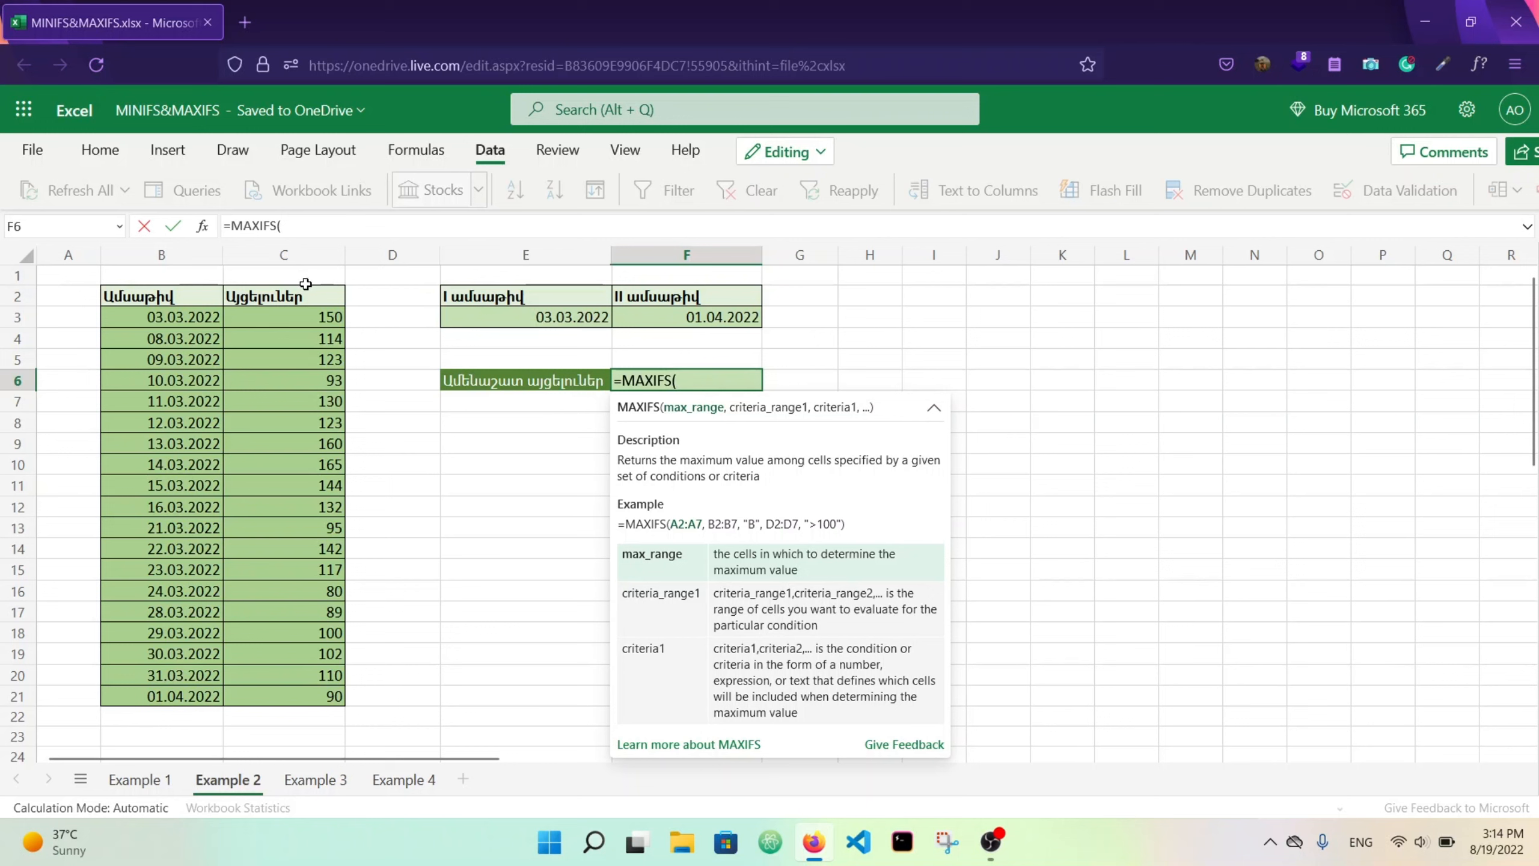
pyautogui.moveTo(303, 317); pyautogui.dragTo(303, 696)
pyautogui.write(',')
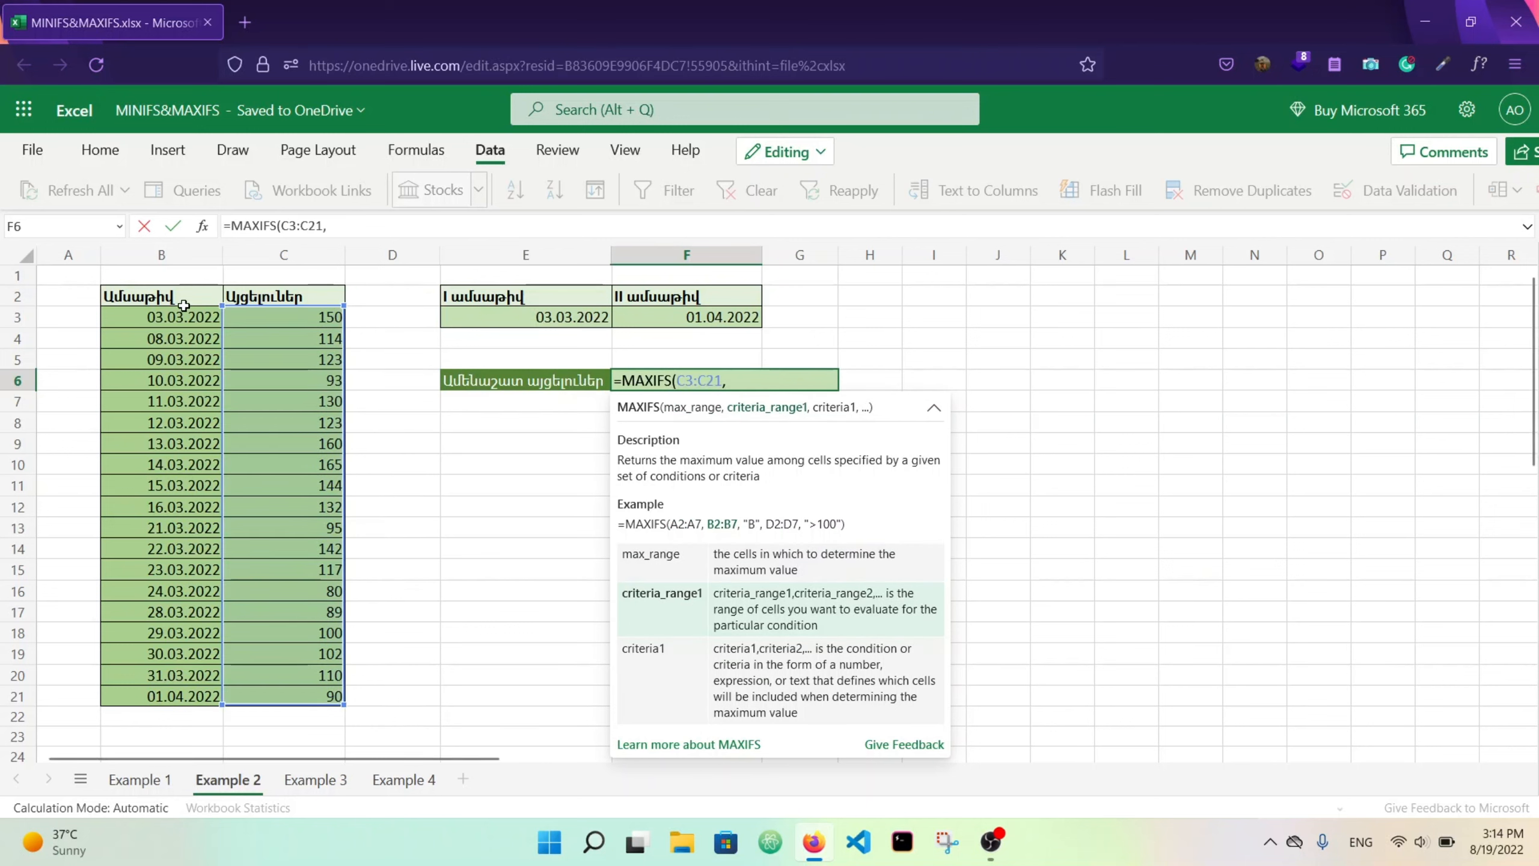
pyautogui.moveTo(185, 316); pyautogui.dragTo(207, 696)
pyautogui.write(',')
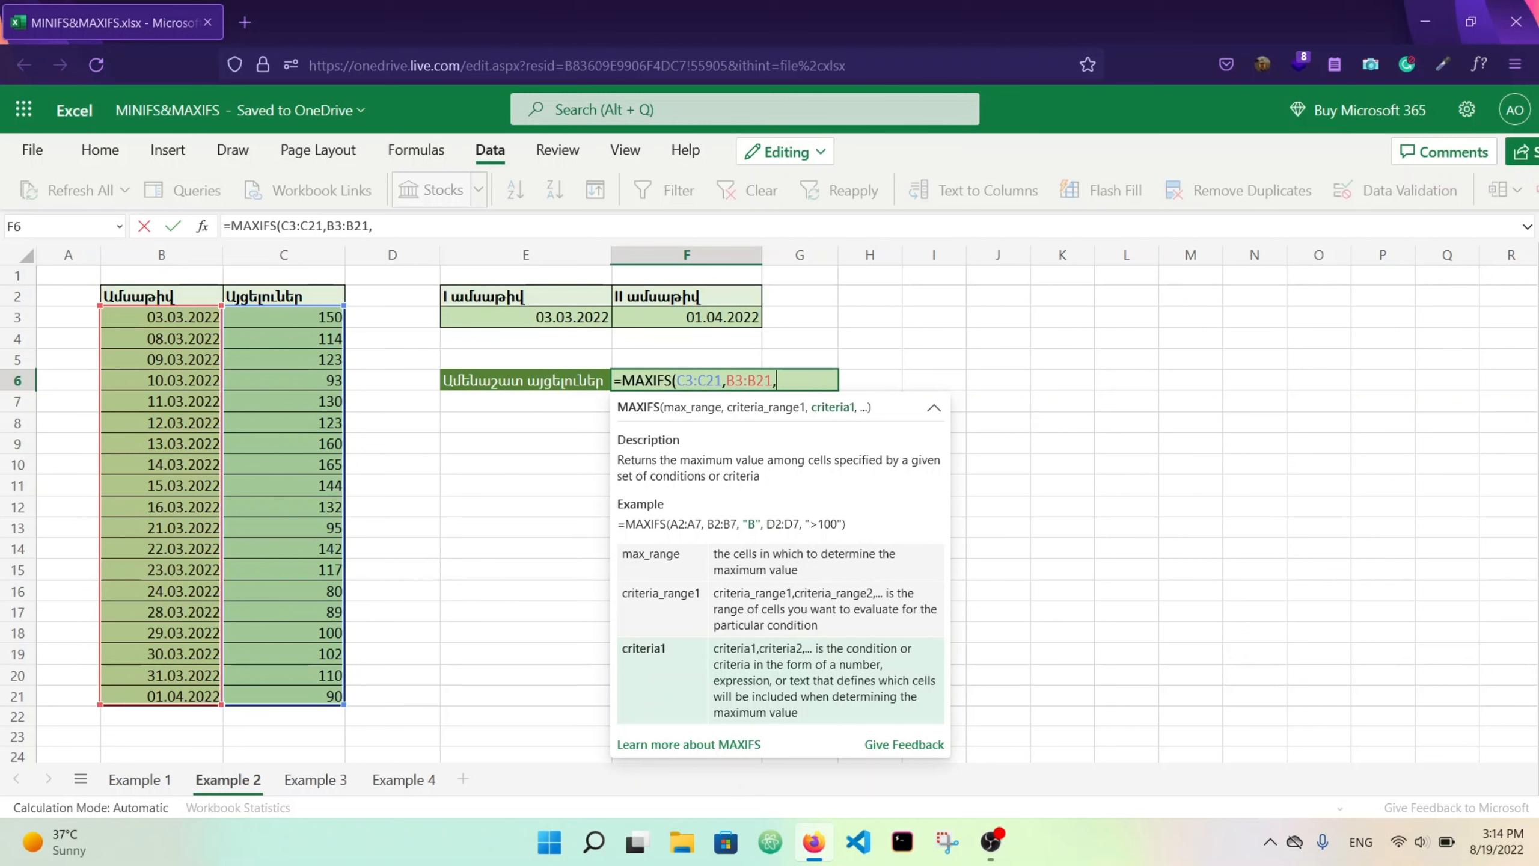
pyautogui.write('""')
pyautogui.write('>')
pyautogui.write('=')
pyautogui.write('&')
pyautogui.click(601, 326)
pyautogui.write(',')
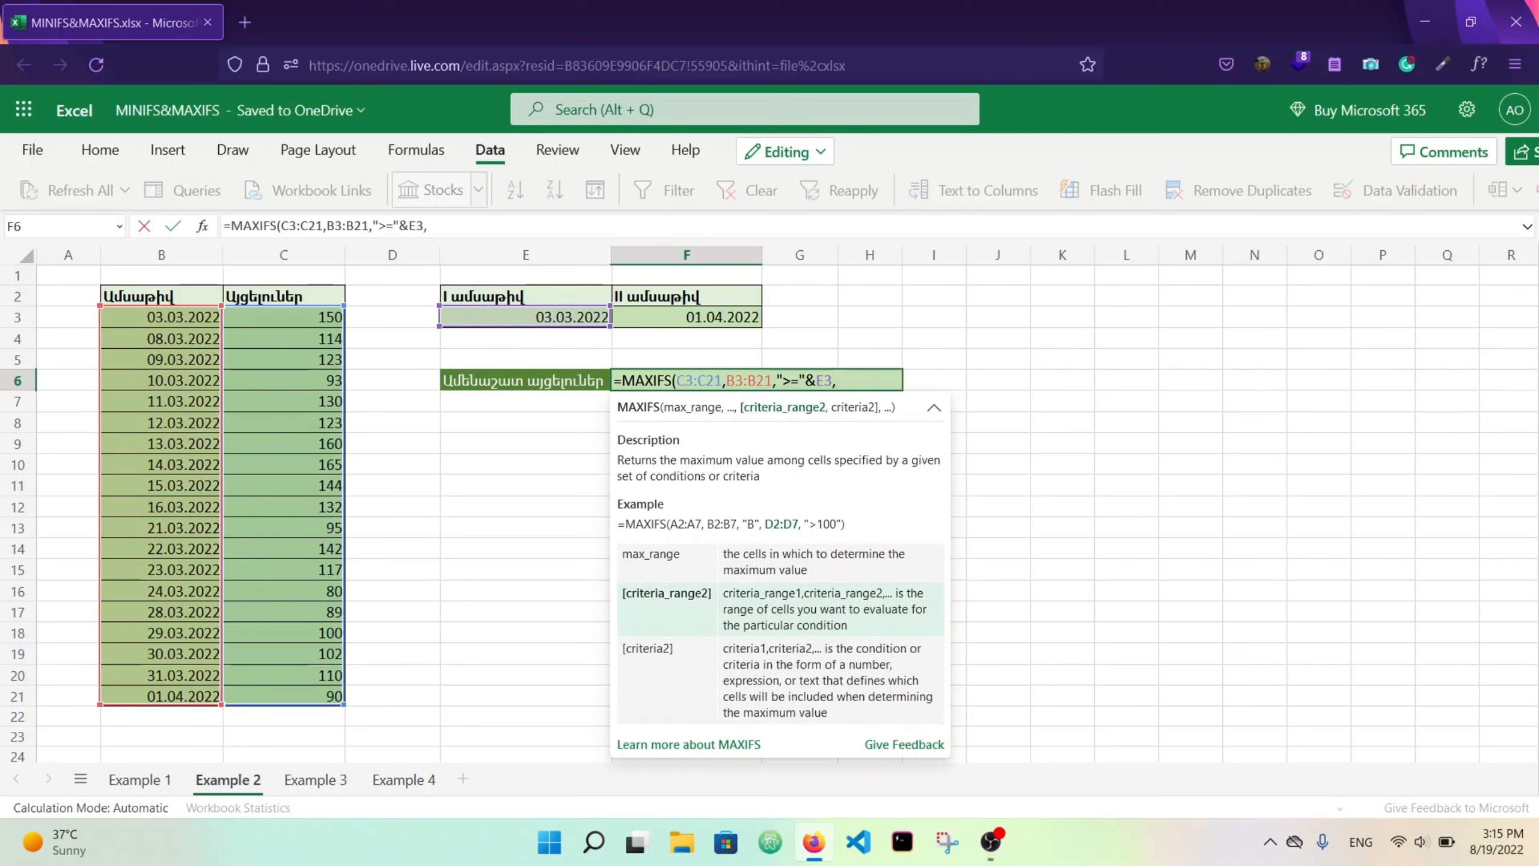
# Add the second condition B3:B21,"<="&F3 to the MAXIFS formula in F6 and complete it.
pyautogui.moveTo(169, 322); pyautogui.dragTo(171, 696)
pyautogui.write(',""')
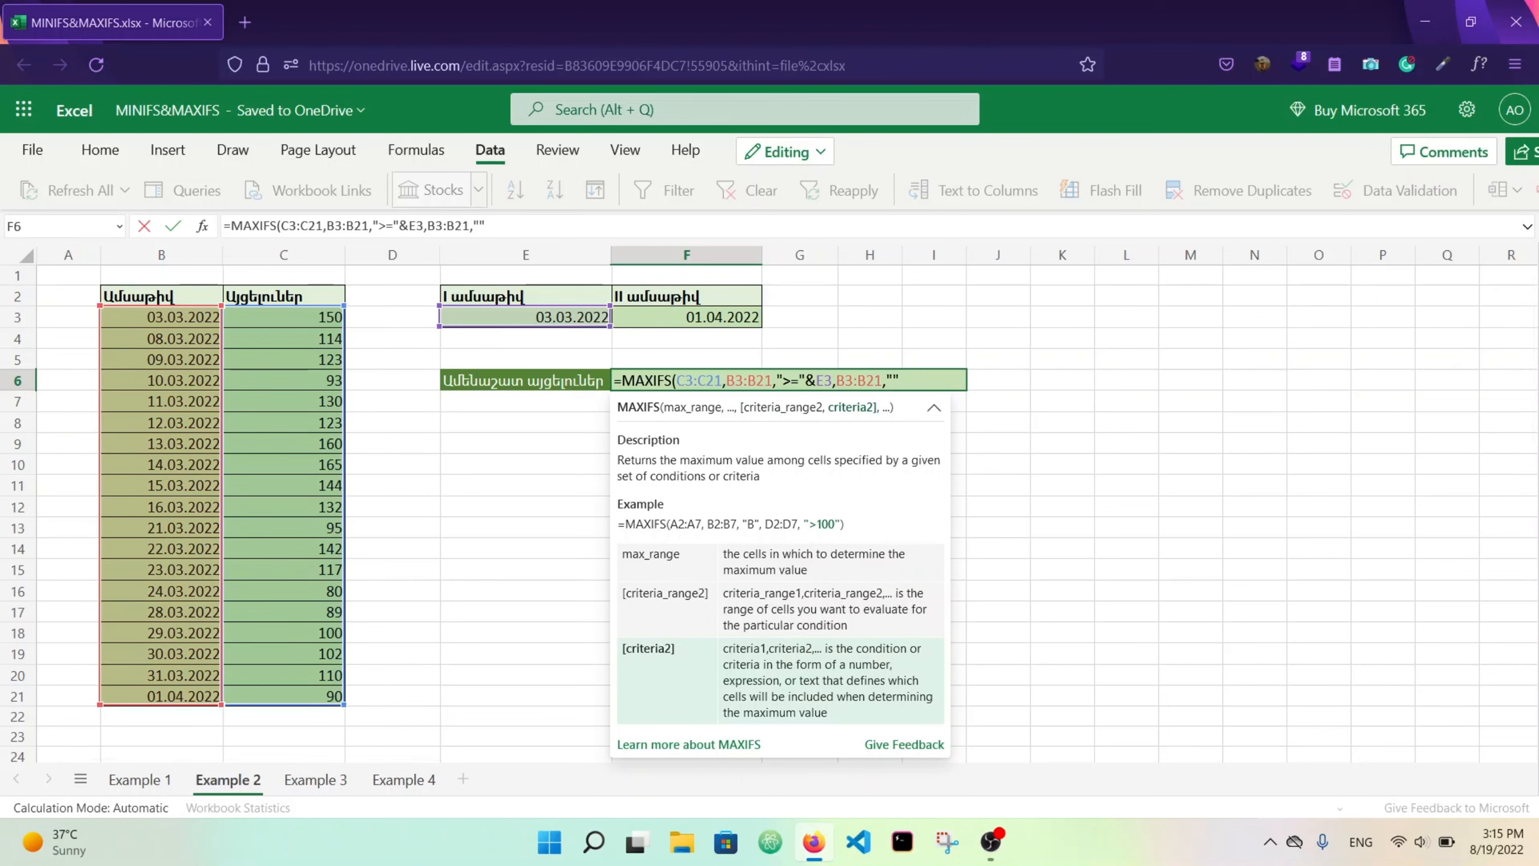
pyautogui.press('Left')
pyautogui.write('<=')
pyautogui.press('Right')
pyautogui.write('&')
pyautogui.click(738, 315)
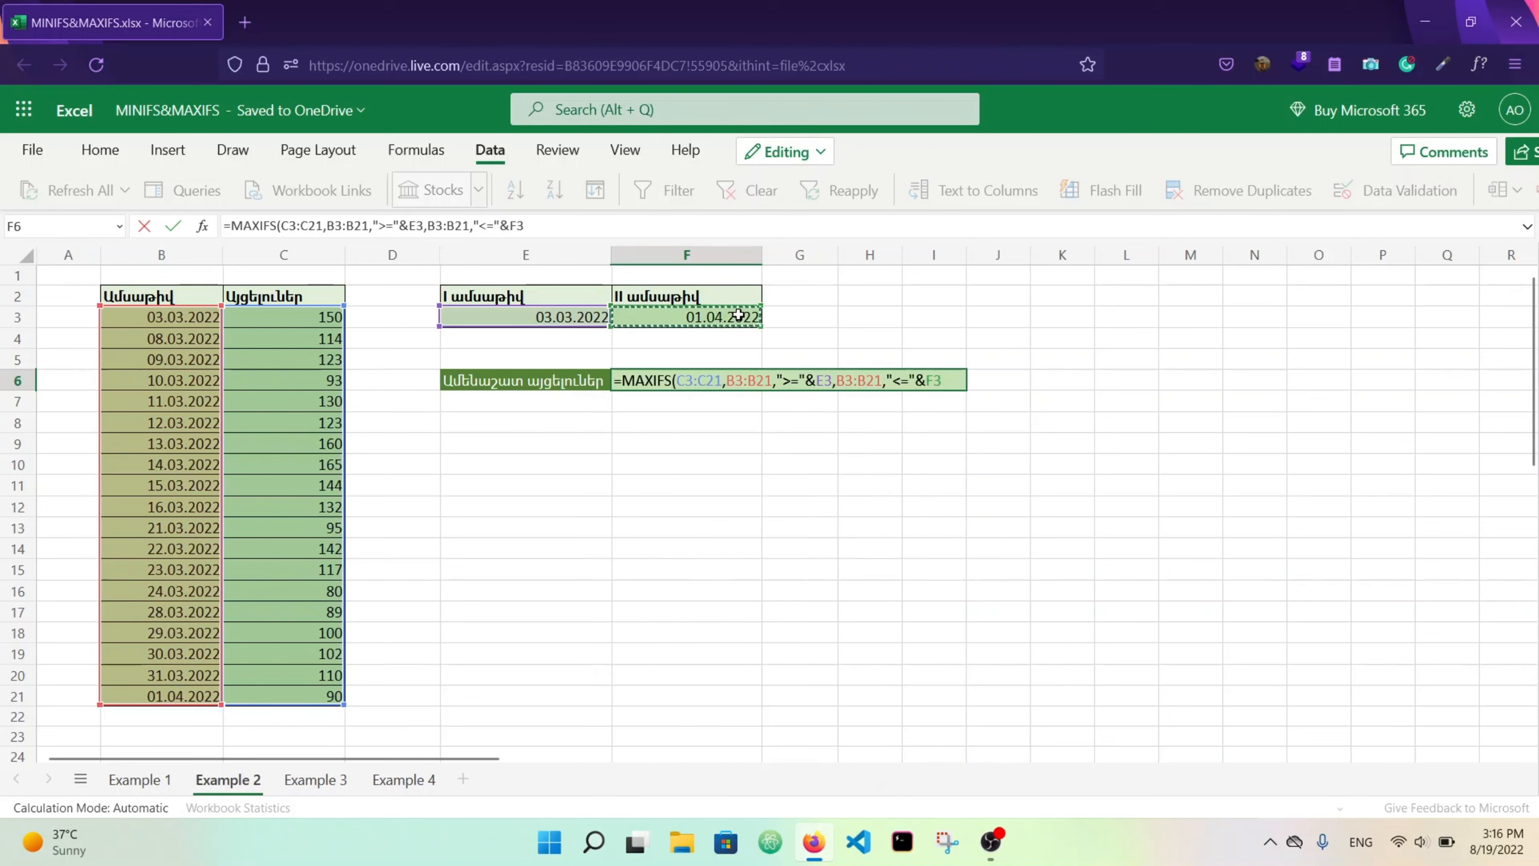
pyautogui.write(')')
pyautogui.press('Return')
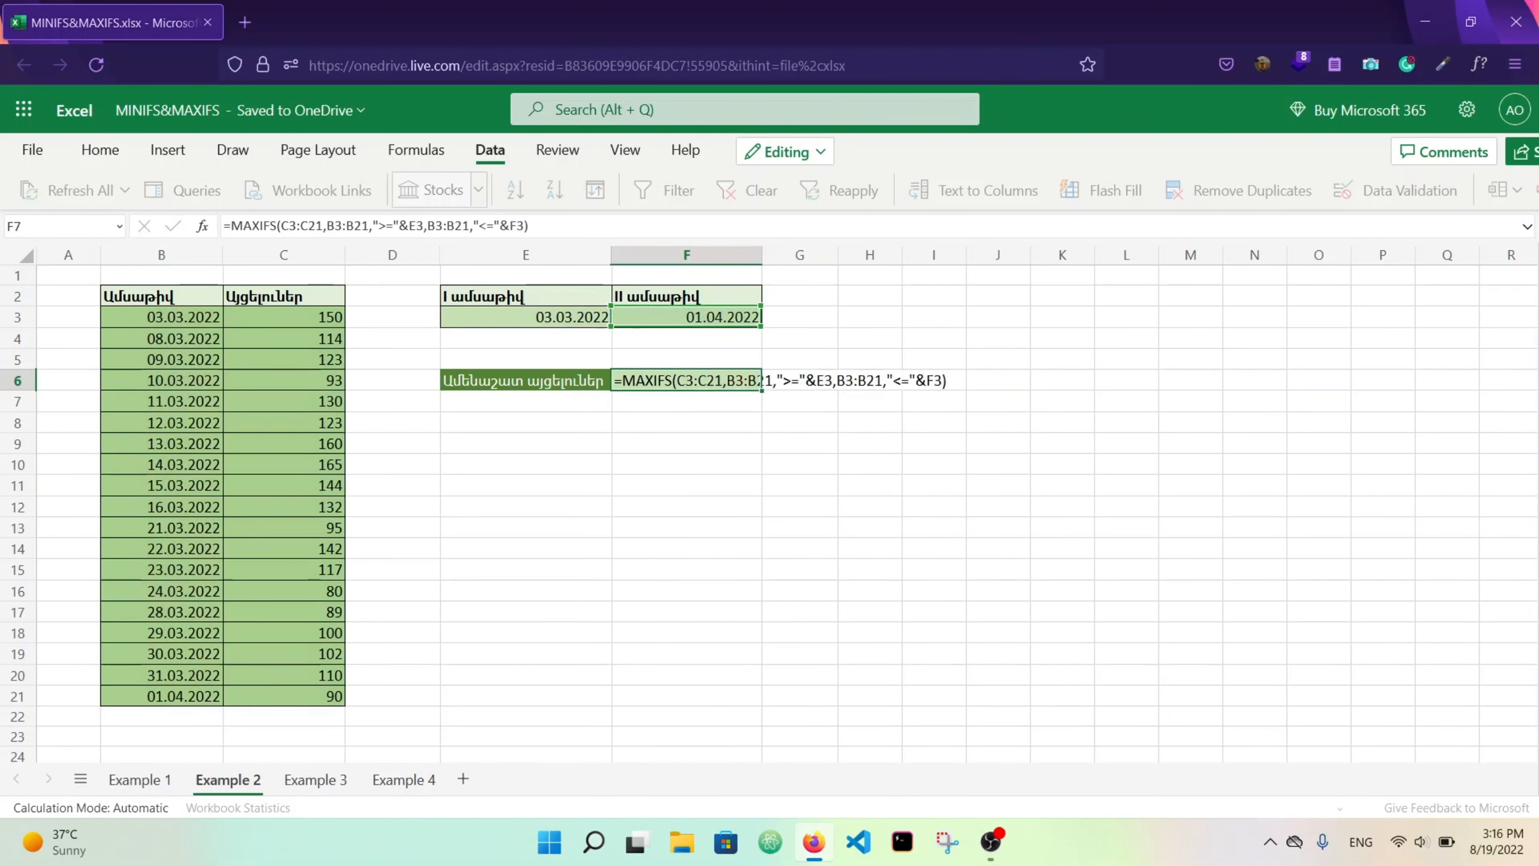
pyautogui.click(734, 382)
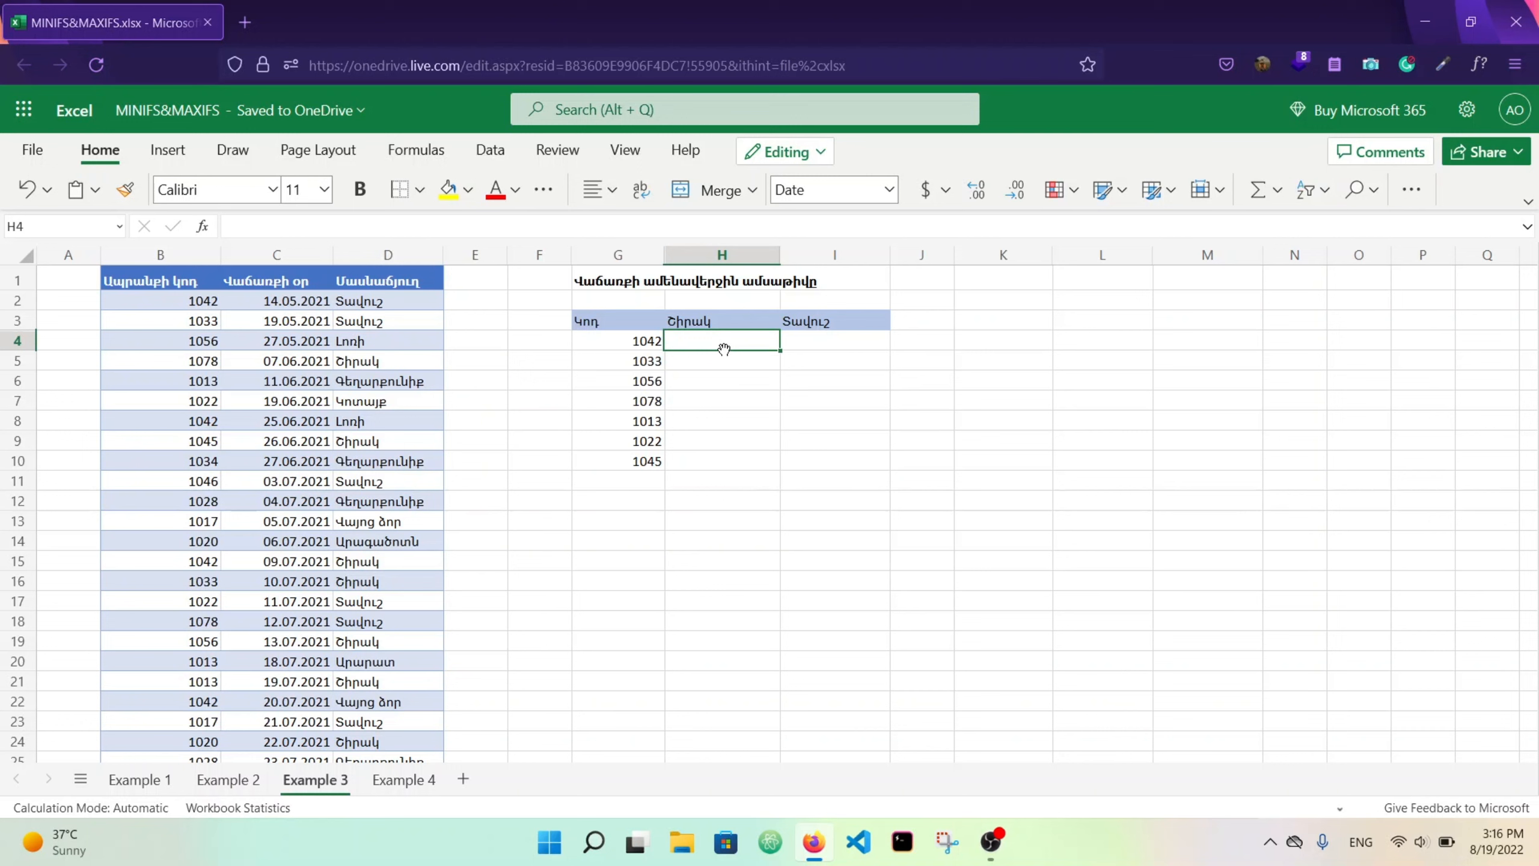
# Start a MAXIFS formula in H4 of Example 3 with absolute max range $C$2:$C$32 and criteria range $B$2:$B$32.
pyautogui.write('=MAXIFS(')
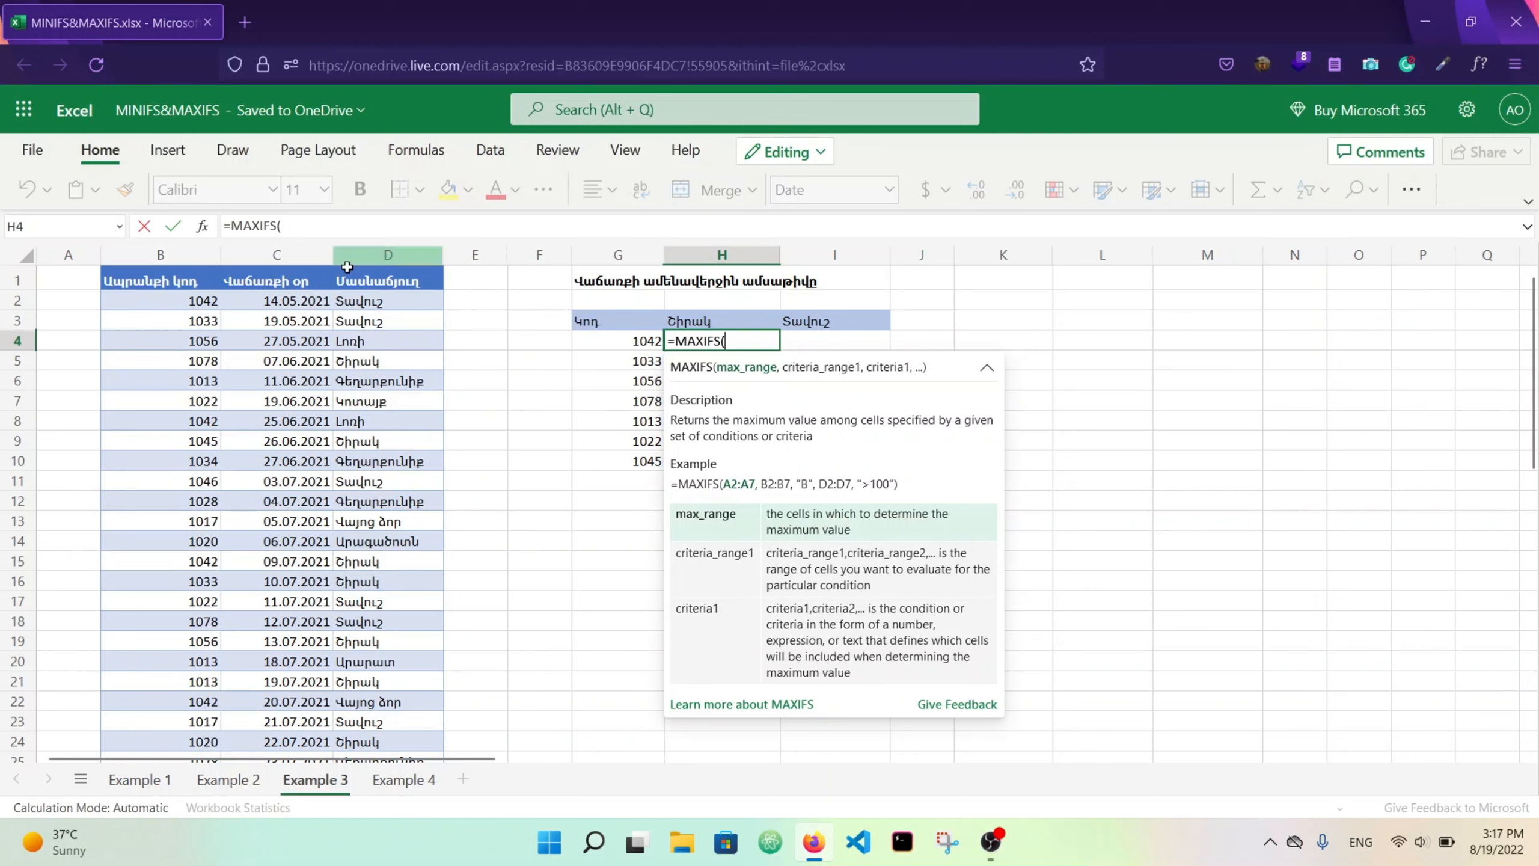
pyautogui.click(305, 299)
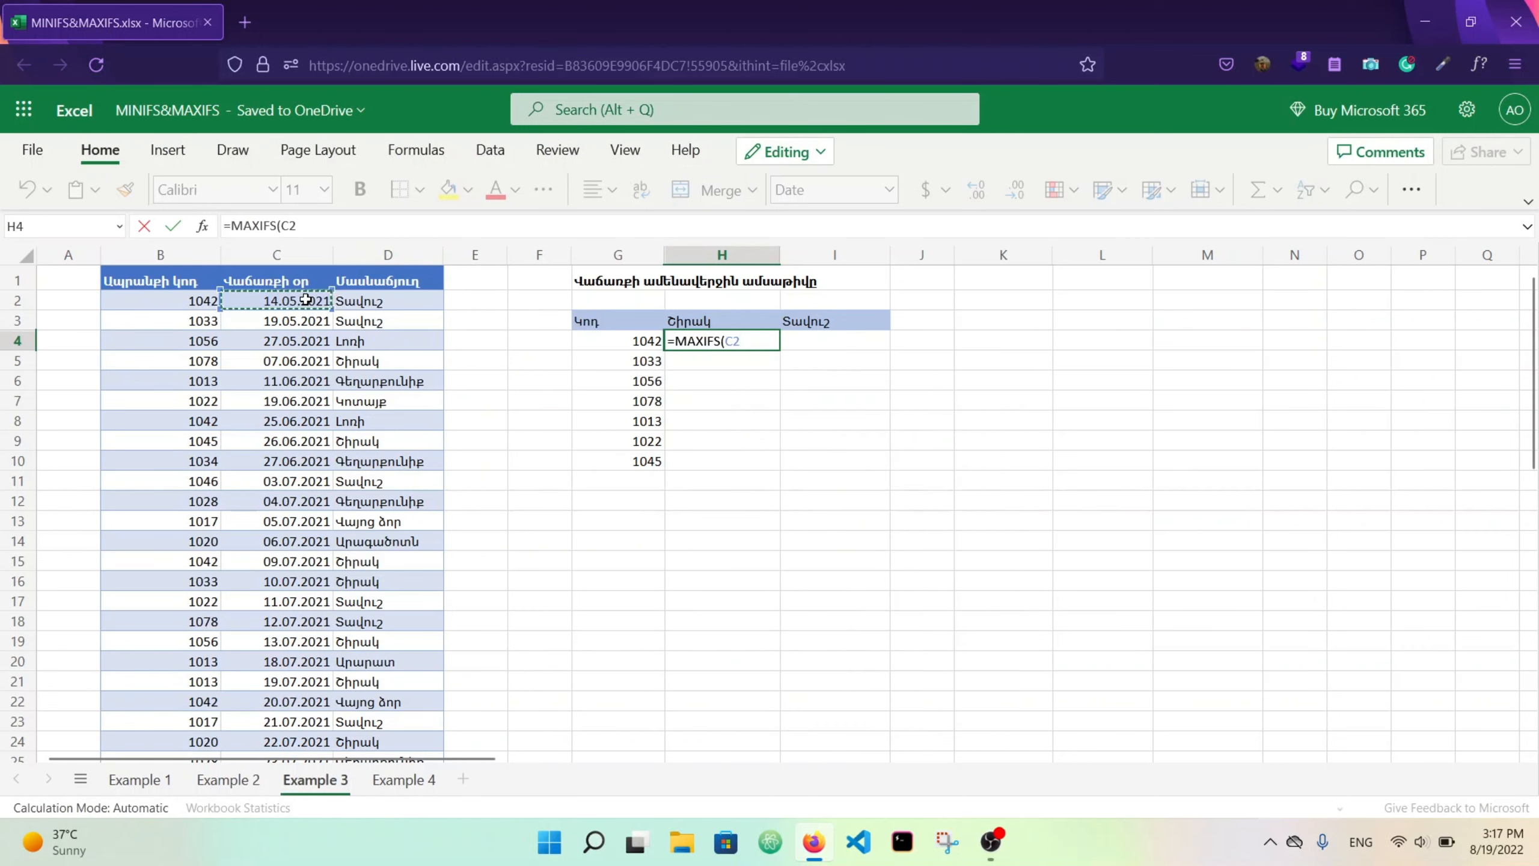
pyautogui.hotkey('ctrl', 'shift', 'Down')
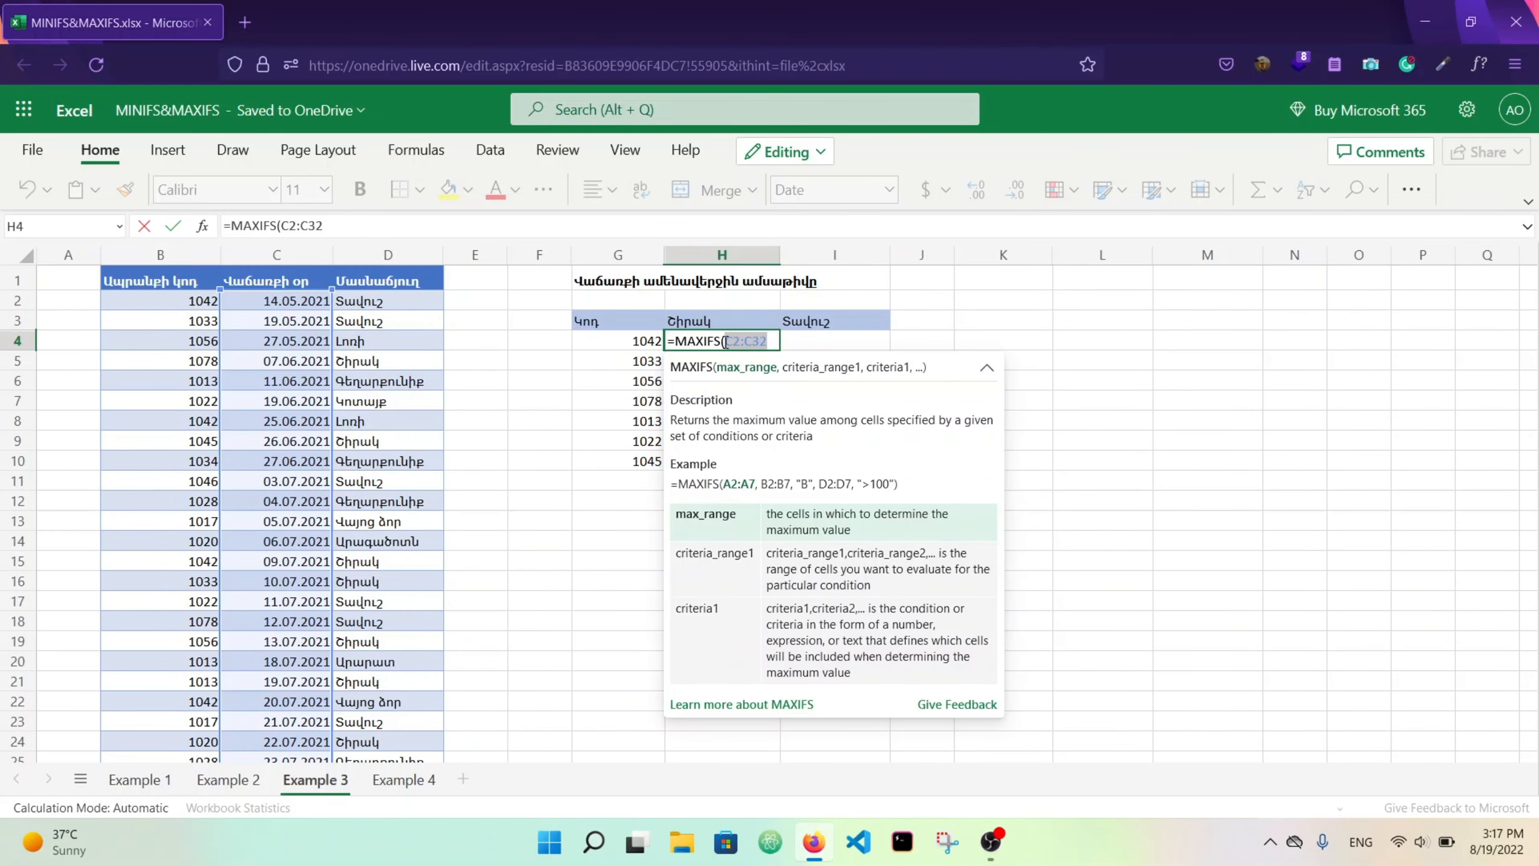
pyautogui.press('F4')
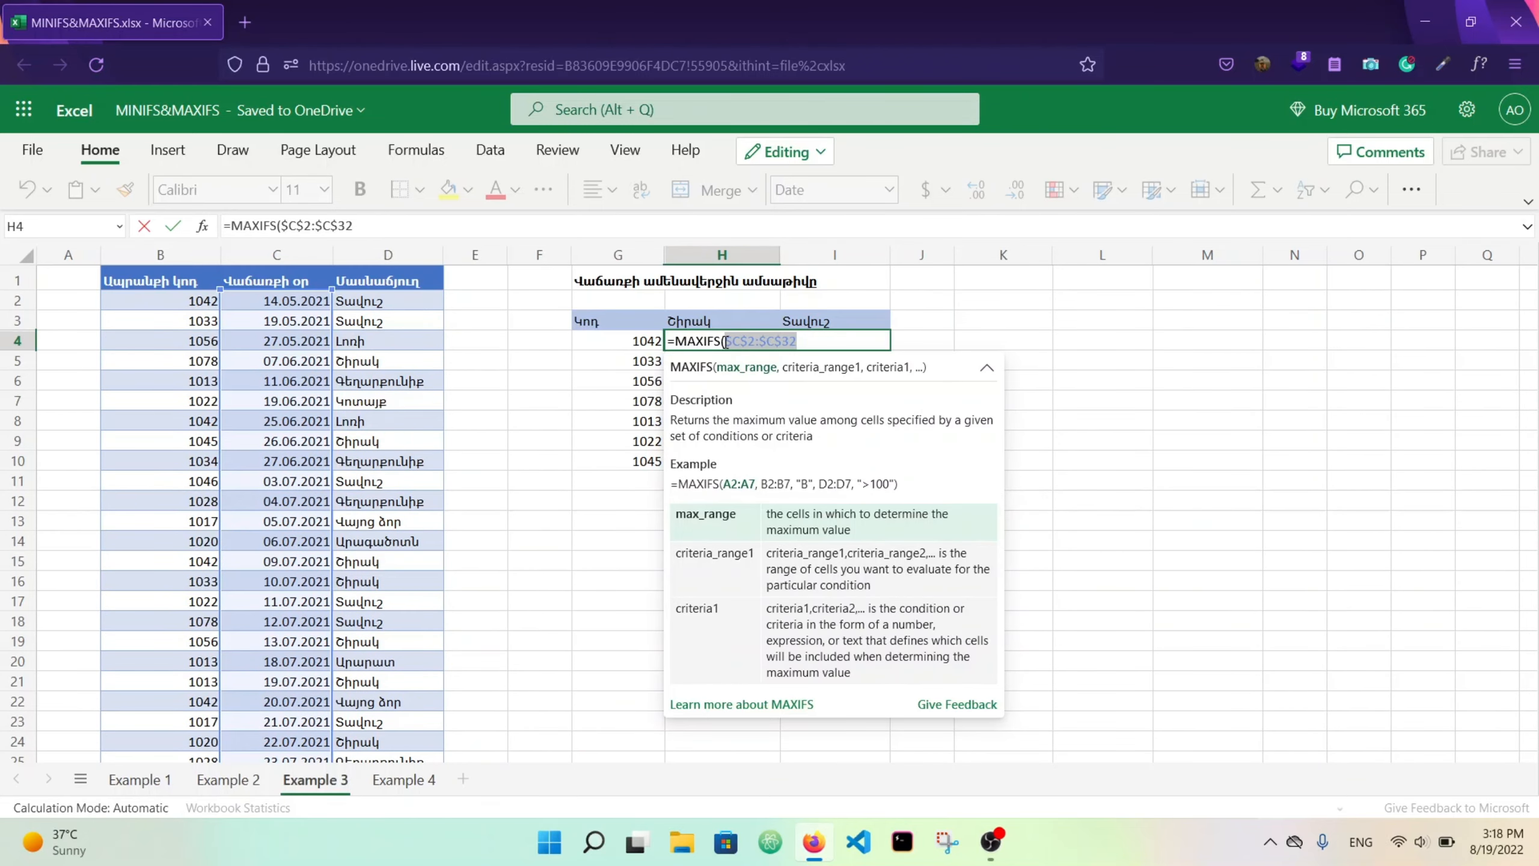
pyautogui.write(',')
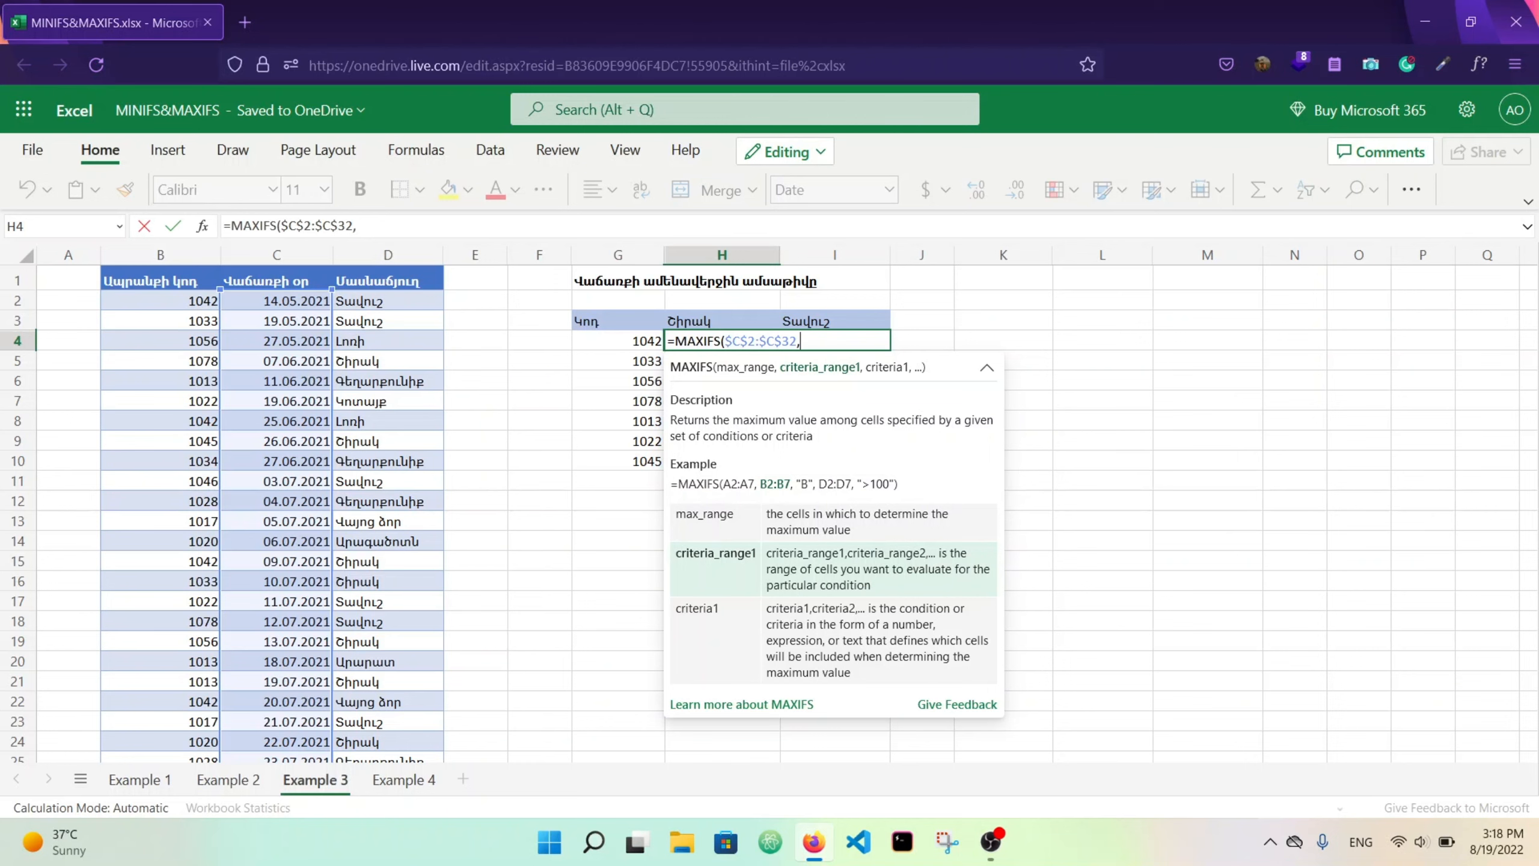
pyautogui.click(177, 300)
pyautogui.hotkey('ctrl', 'shift', 'Down')
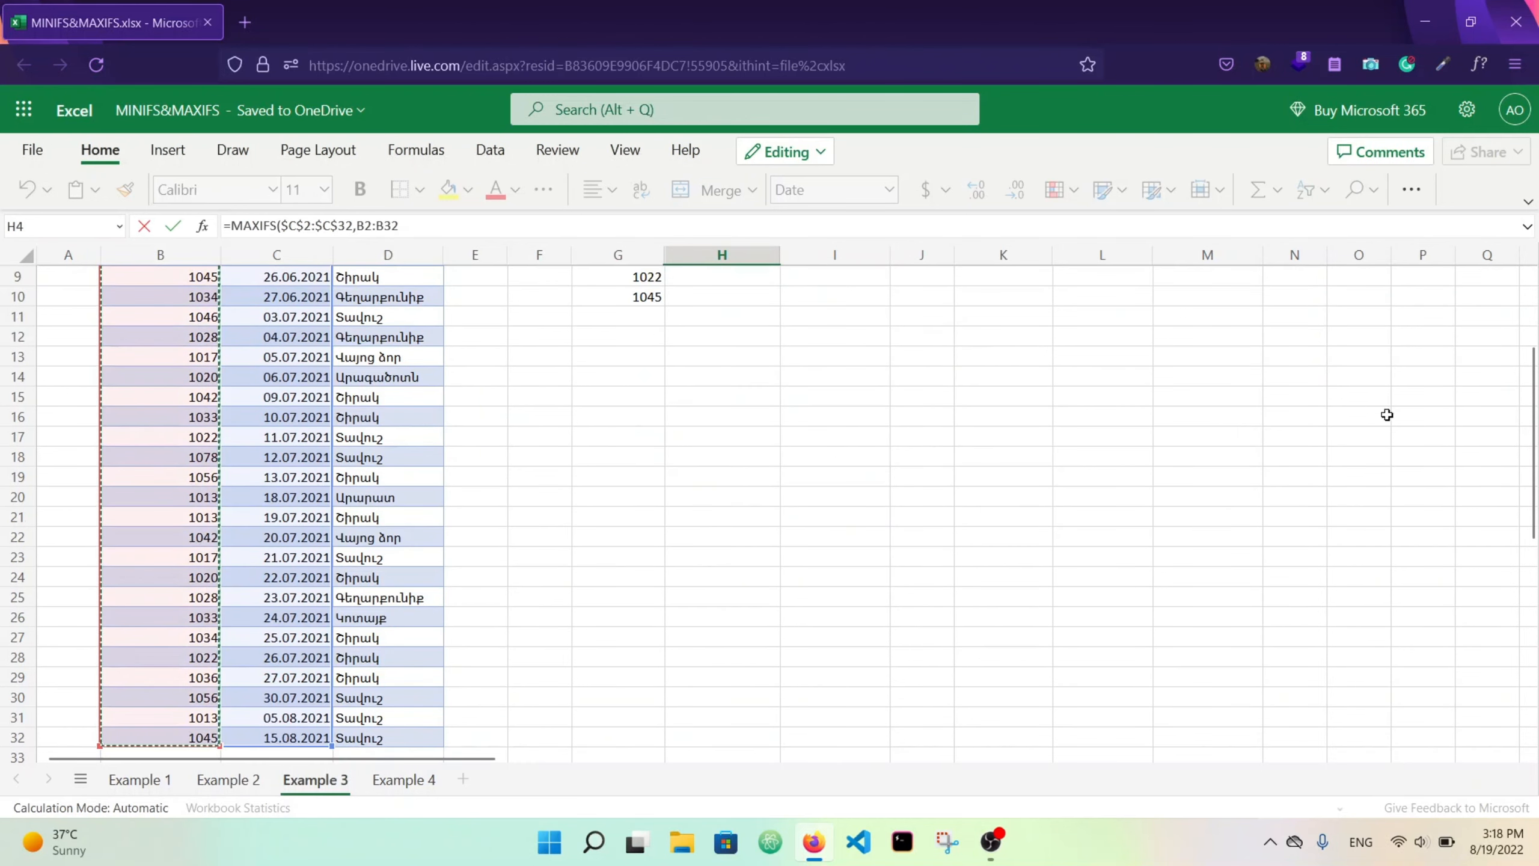
pyautogui.press('F4')
pyautogui.write(',')
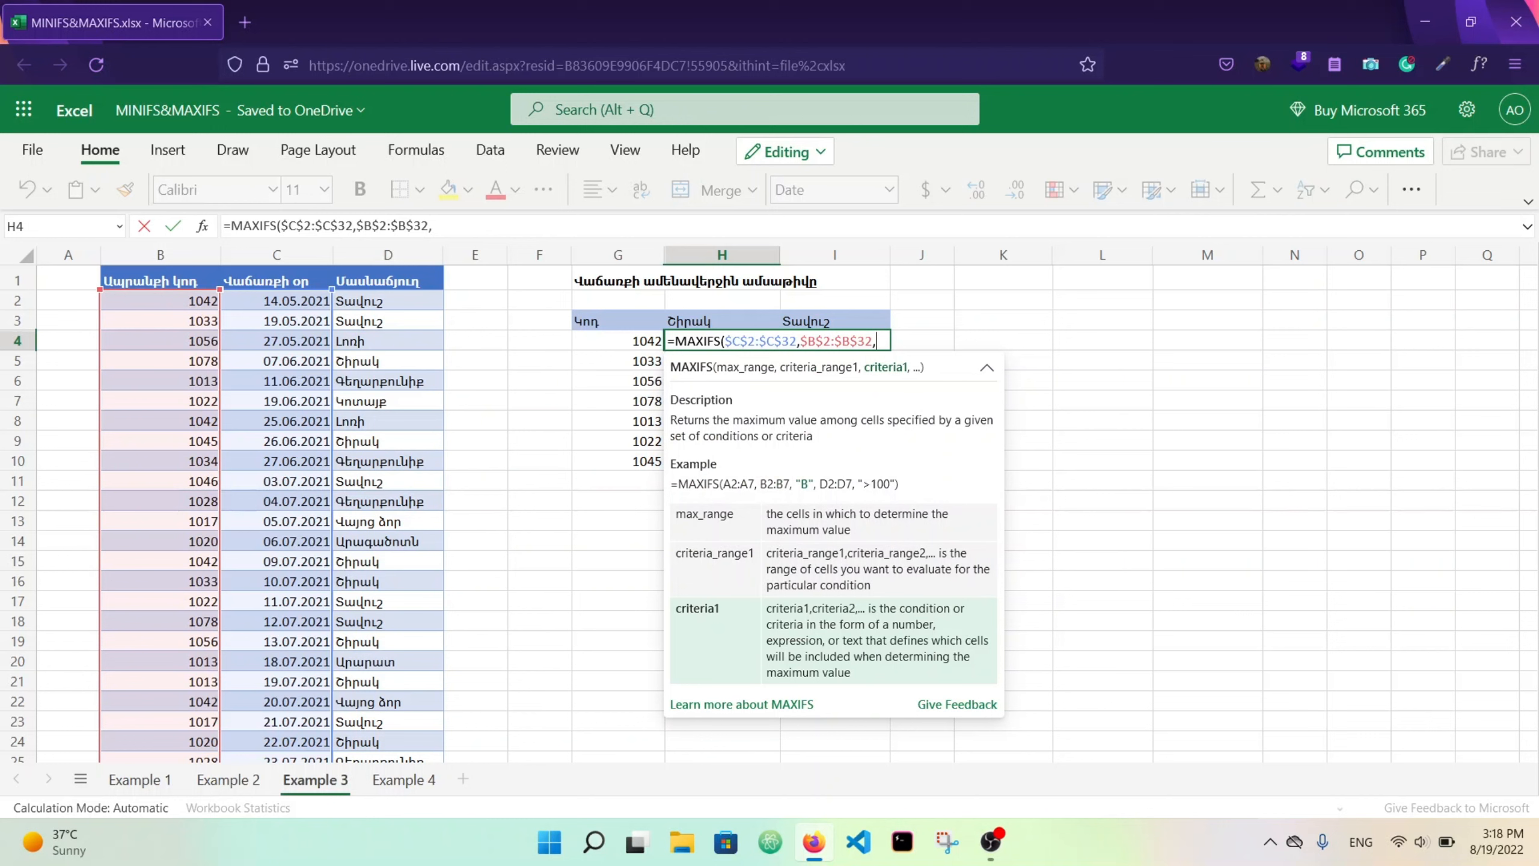
# Add the product-code criterion $G4 and the second criteria range $D$2:$D$32 to the H4 formula.
pyautogui.click(636, 341)
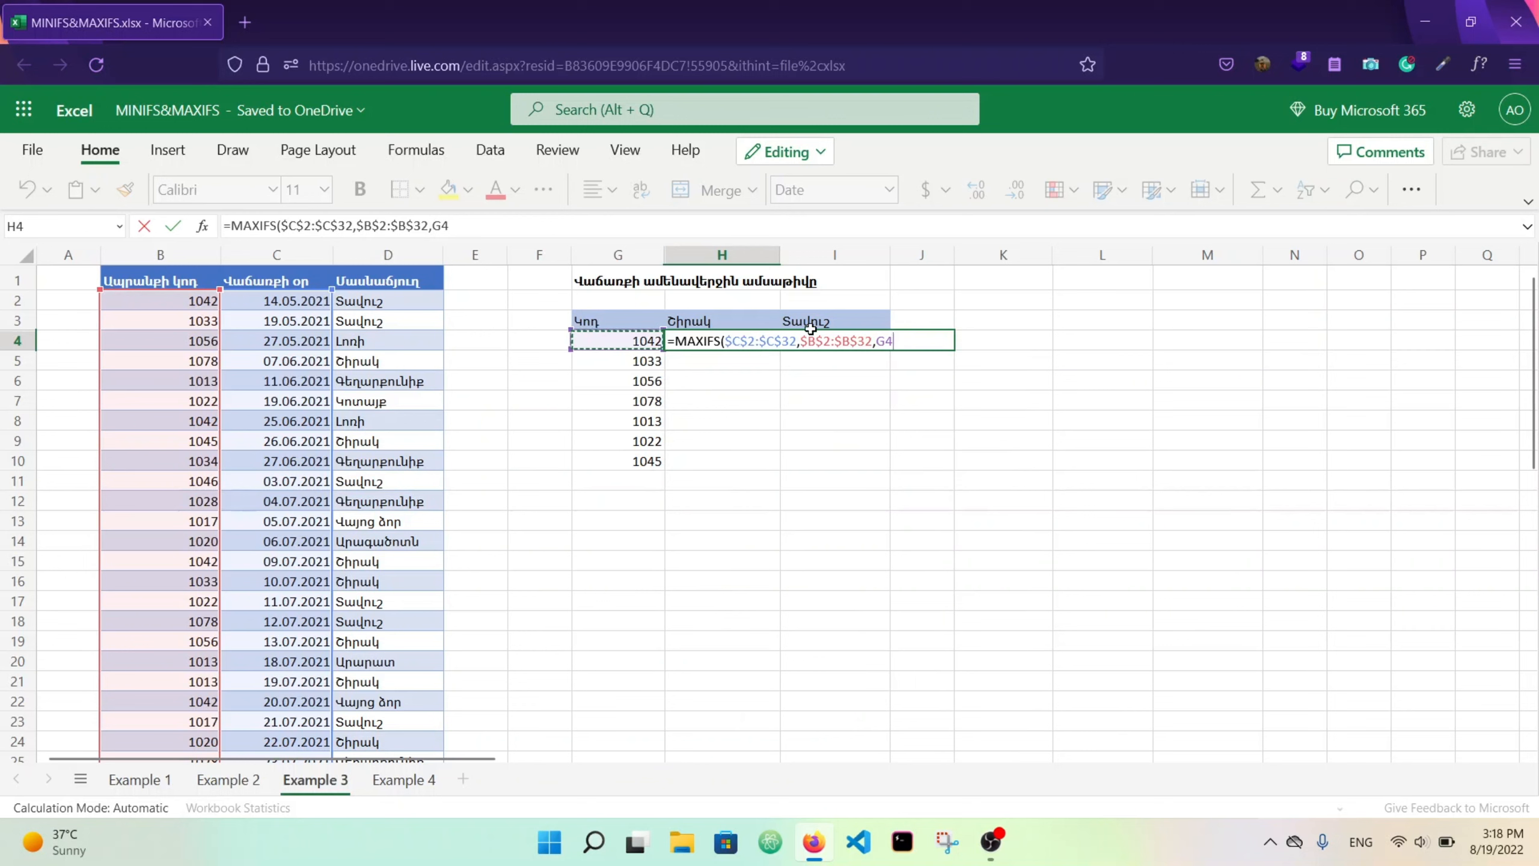
pyautogui.press('F4')
pyautogui.press('F4')
pyautogui.press('F4')
pyautogui.write(',')
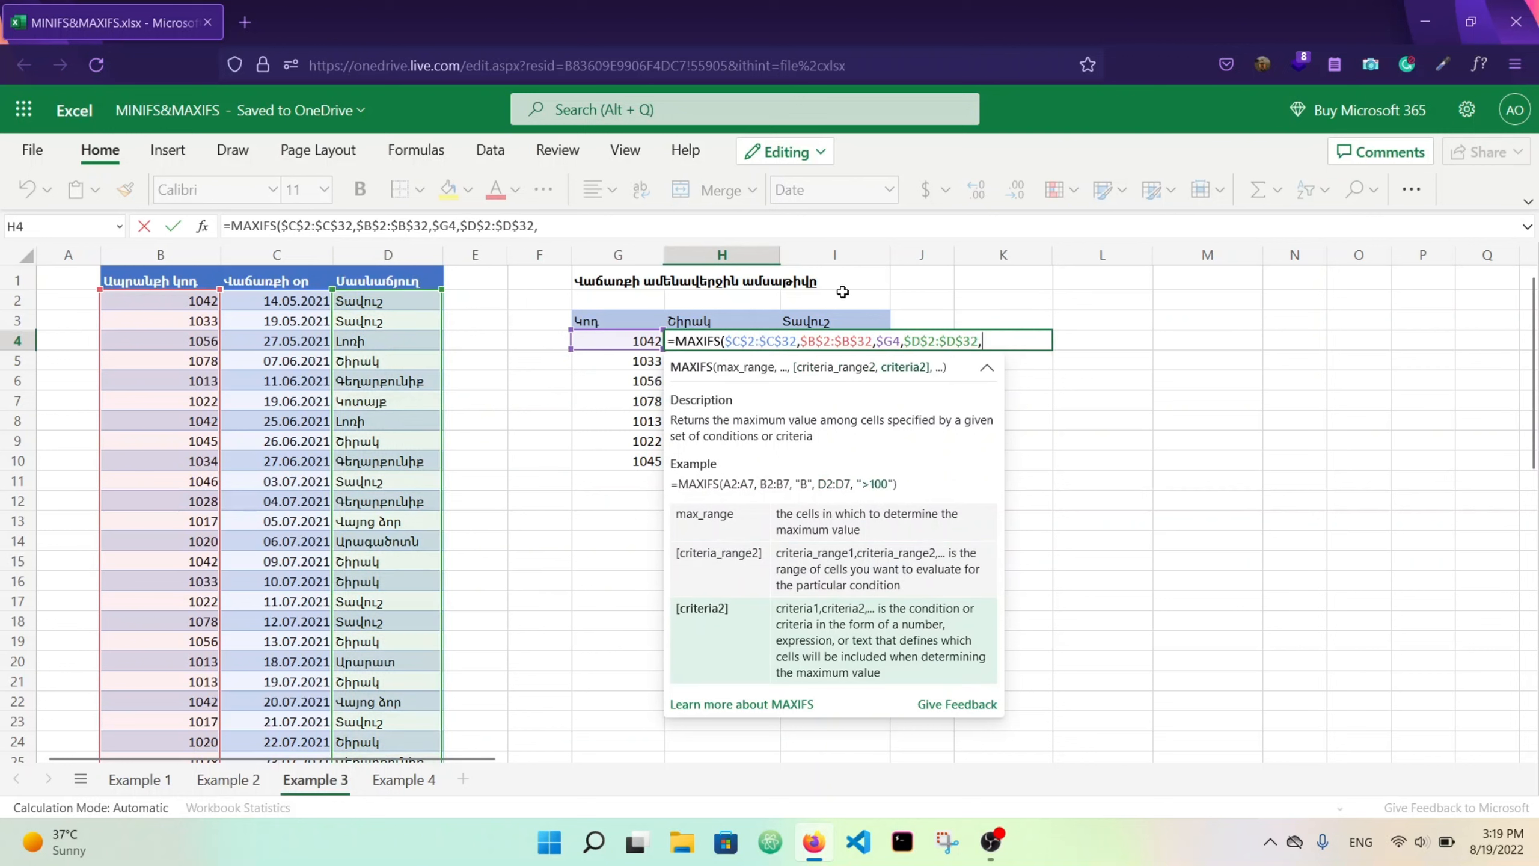
# Use the branch header H$3 as the second criterion and complete the MAXIFS formula in H4.
pyautogui.click(776, 321)
pyautogui.press('F4')
pyautogui.press('F4')
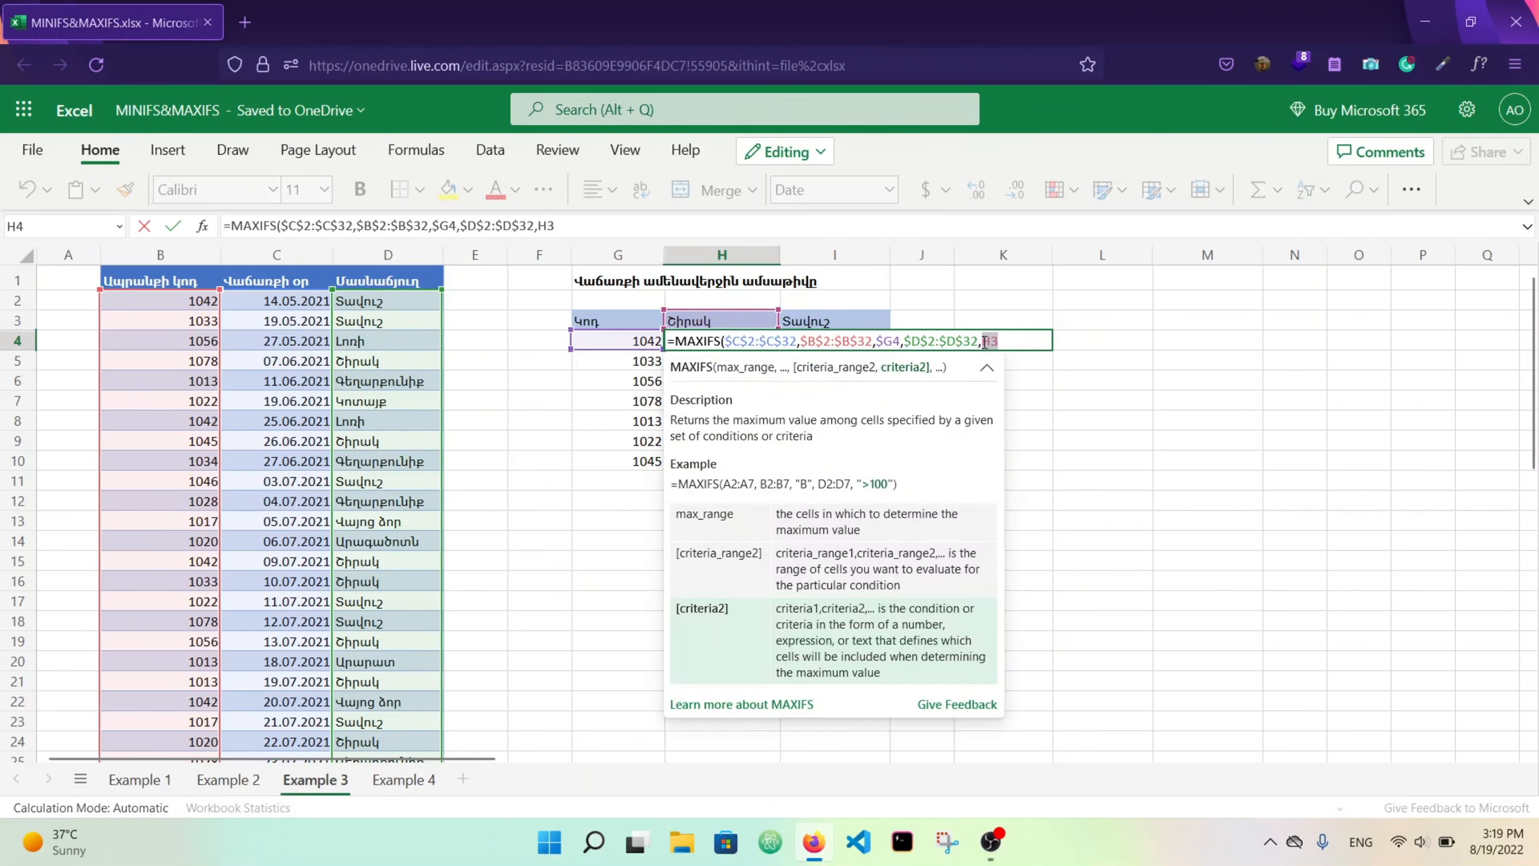
pyautogui.write(')')
pyautogui.press('Return')
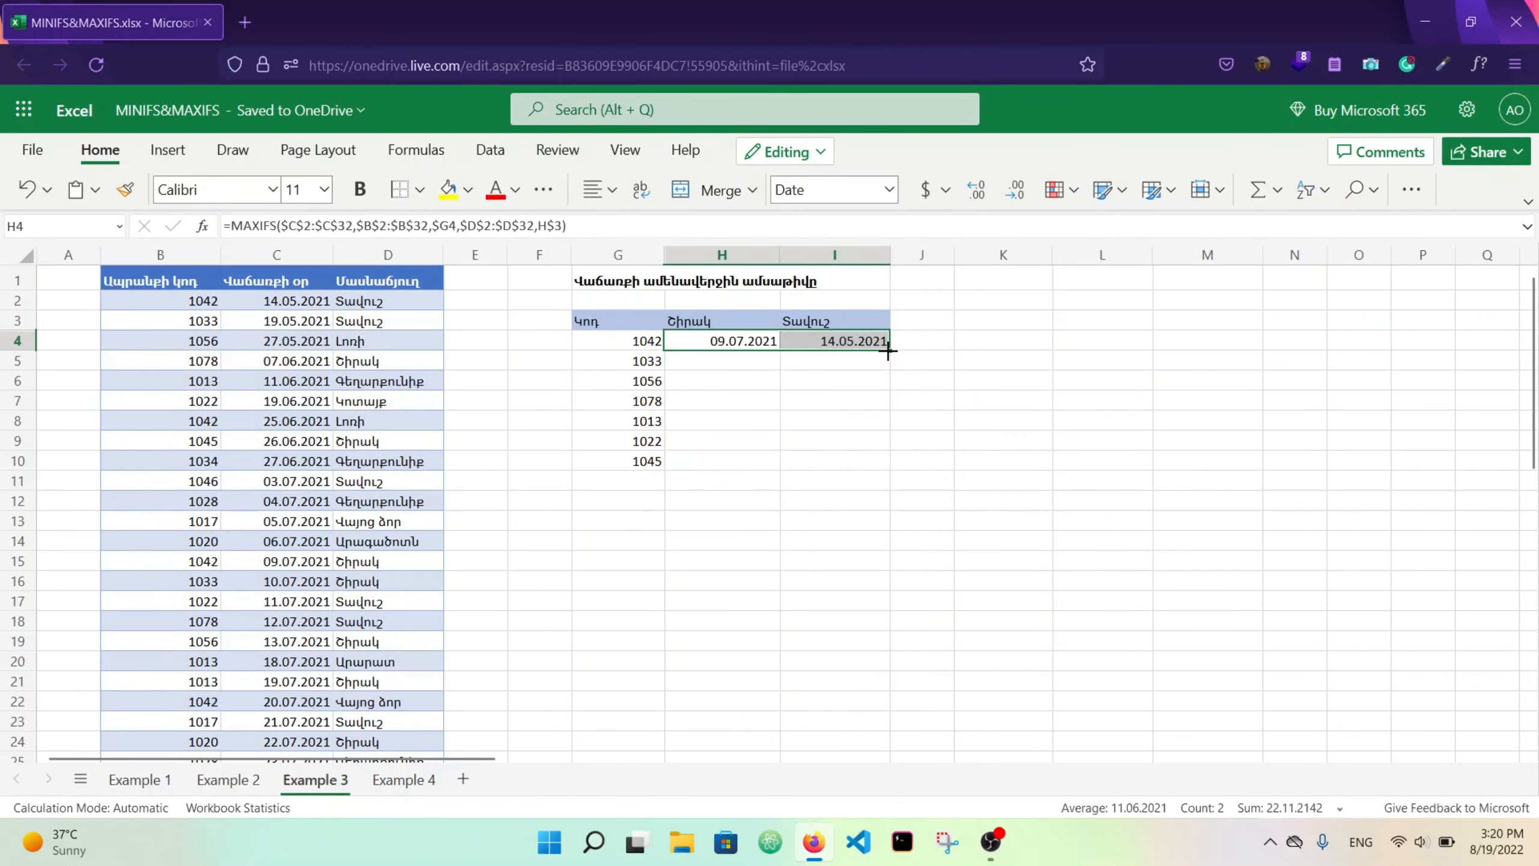
# Fill the MAXIFS formulas from H4:I4 down through row 10 for all product codes.
pyautogui.moveTo(887, 350); pyautogui.dragTo(882, 458)
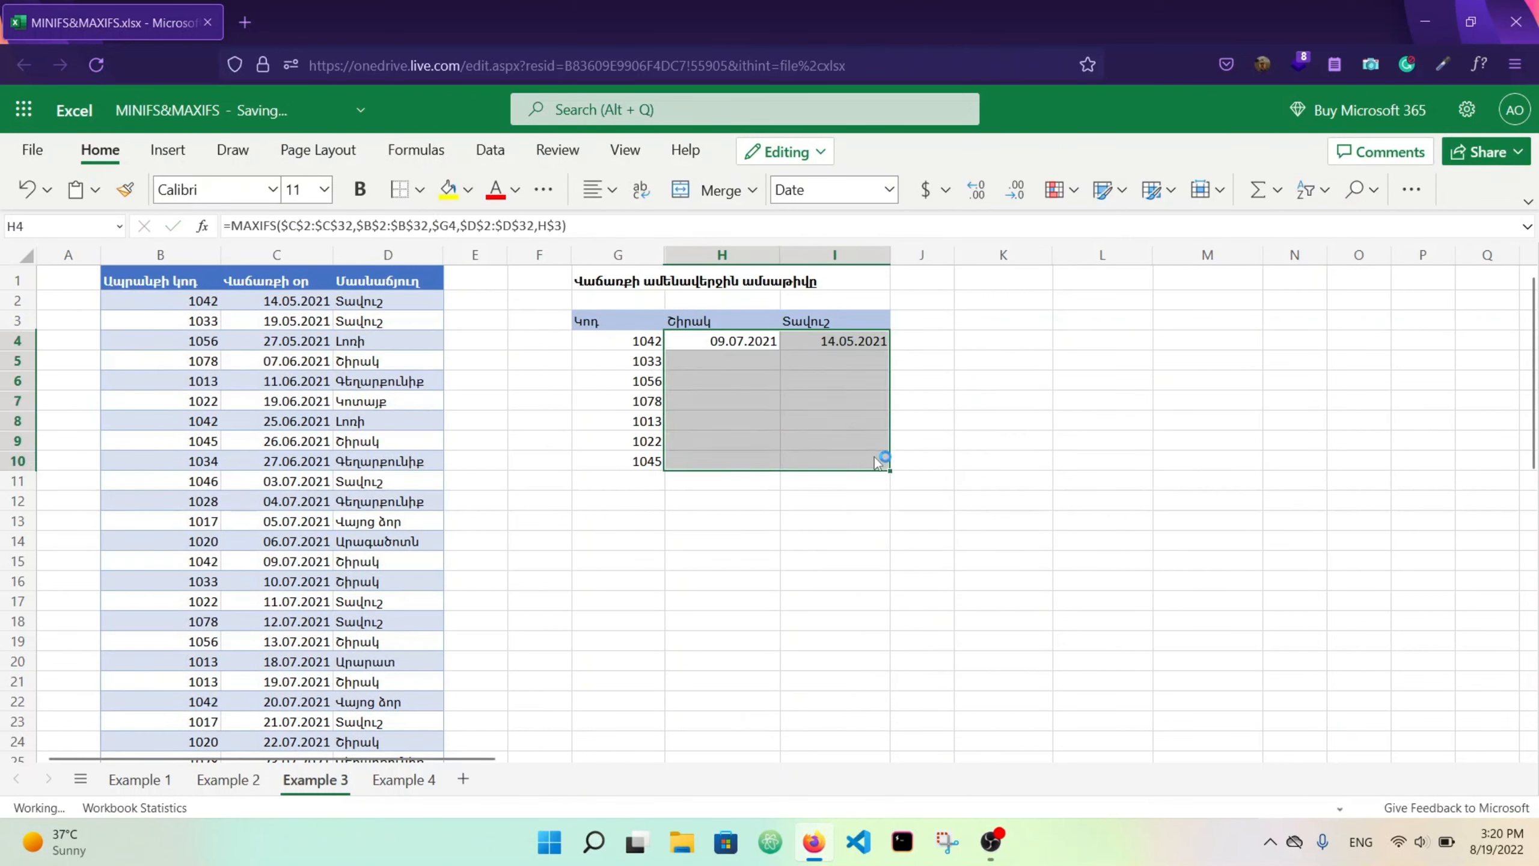
pyautogui.click(916, 421)
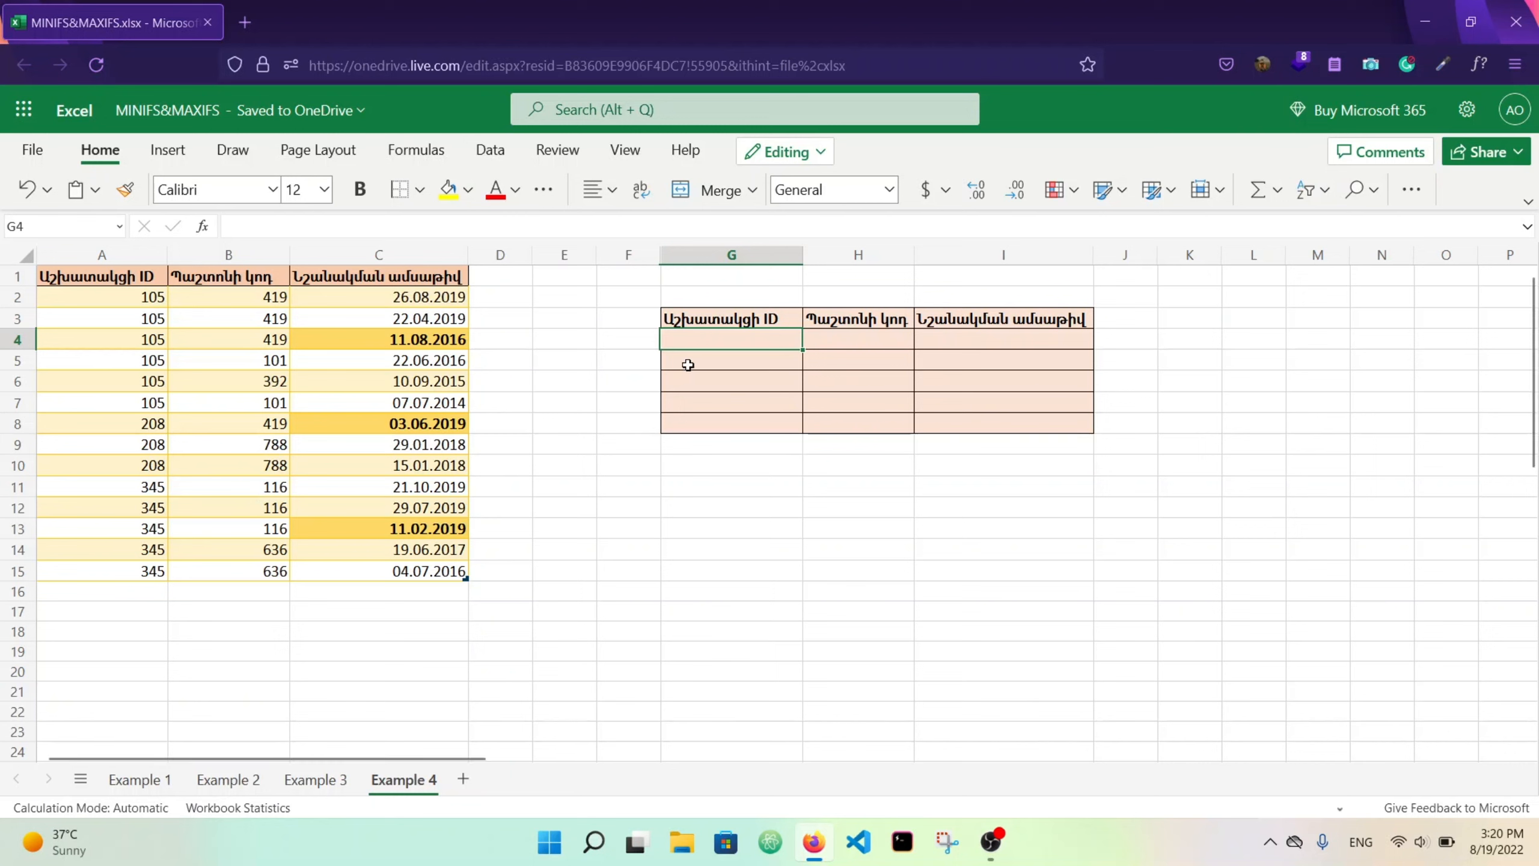
# In G4 of Example 4, enter a UNIQUE formula on the table column employees[Աշխատակցի ID].
pyautogui.write('=UNIQUE(')
pyautogui.click(153, 267)
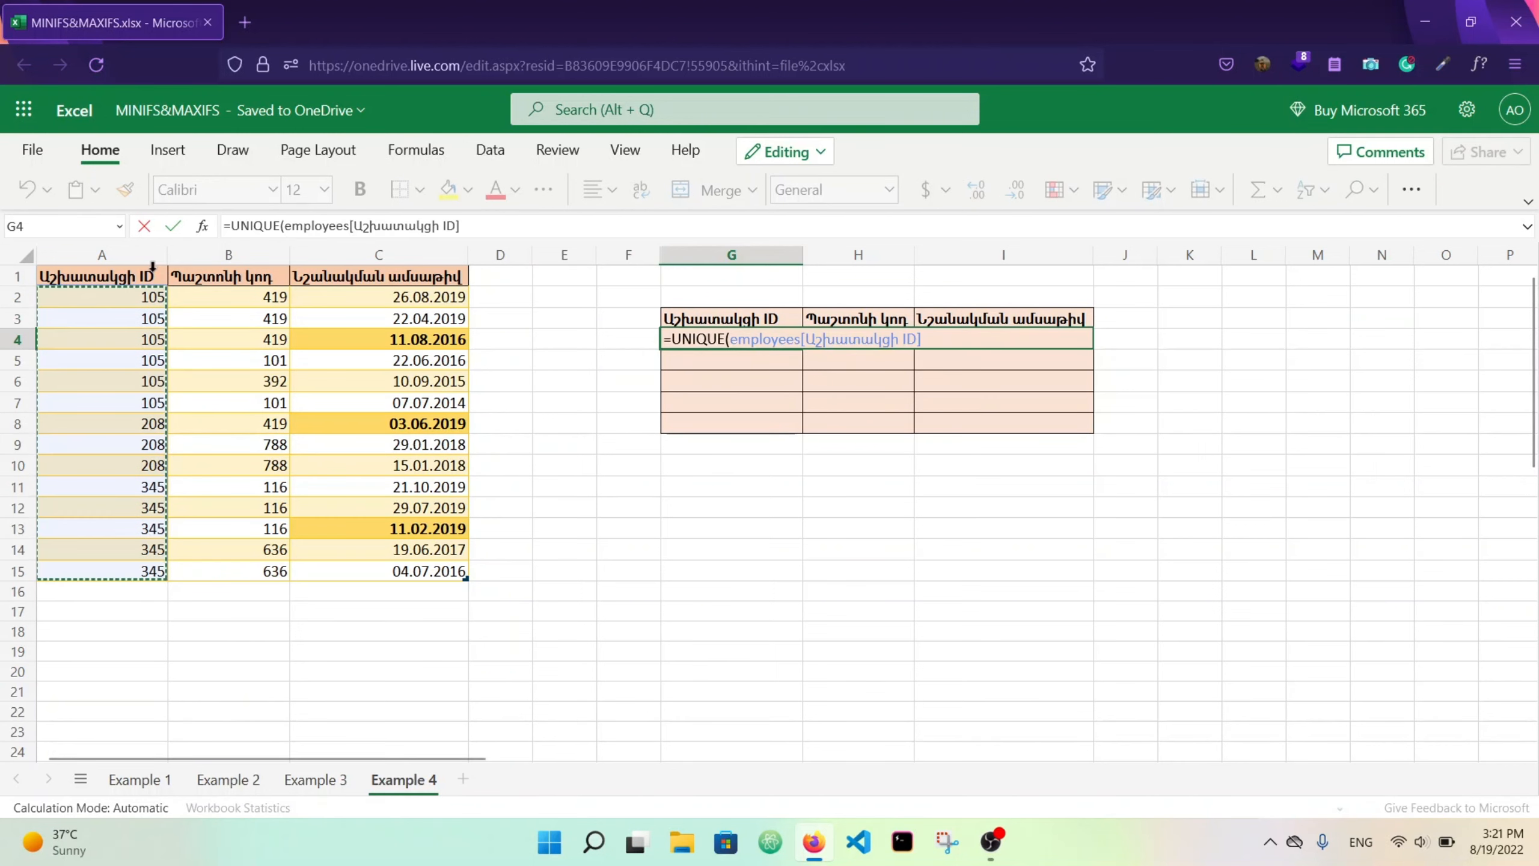
pyautogui.write(')')
pyautogui.press('Return')
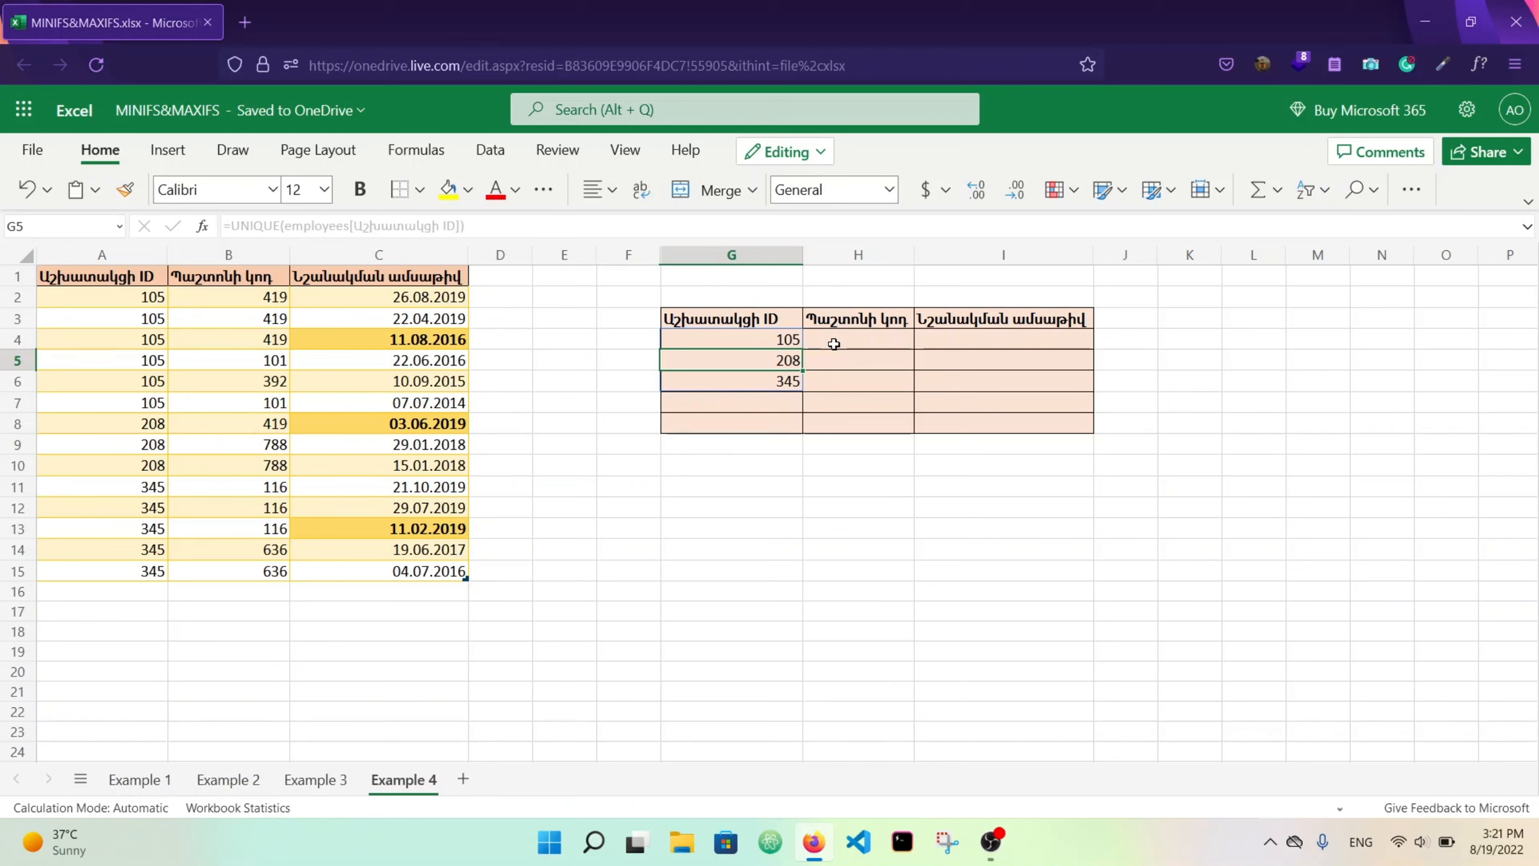
# Enter a MAXIFS formula in H4 with max range employees[Նշանակման ամսաթիվ], criteria range employees[Աշխատակցի ID] and the spilled criterion G4#.
pyautogui.click(833, 344)
pyautogui.write('=MAXIFS(')
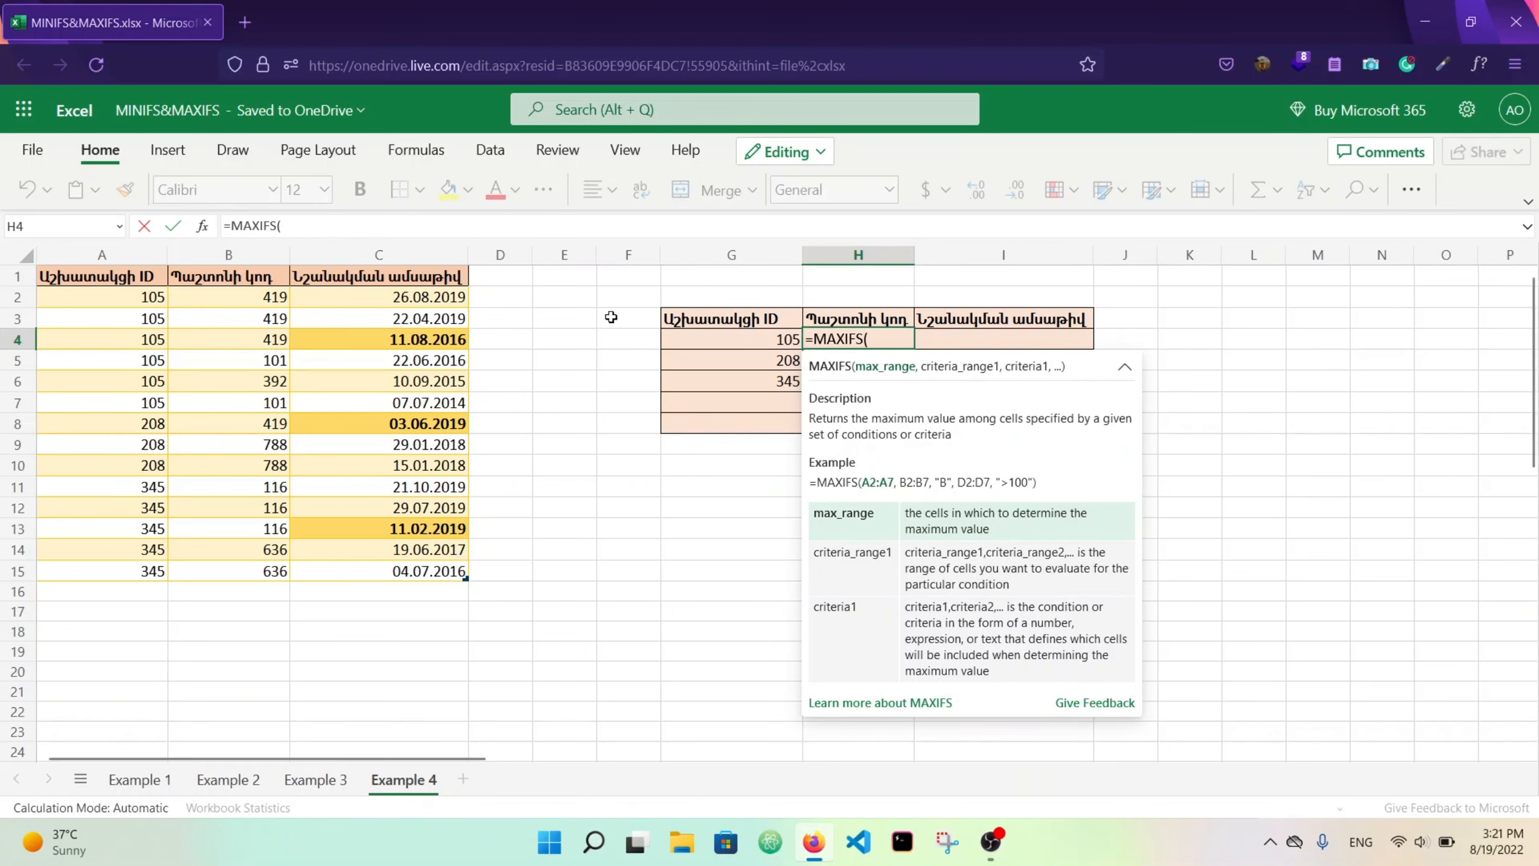
pyautogui.click(362, 283)
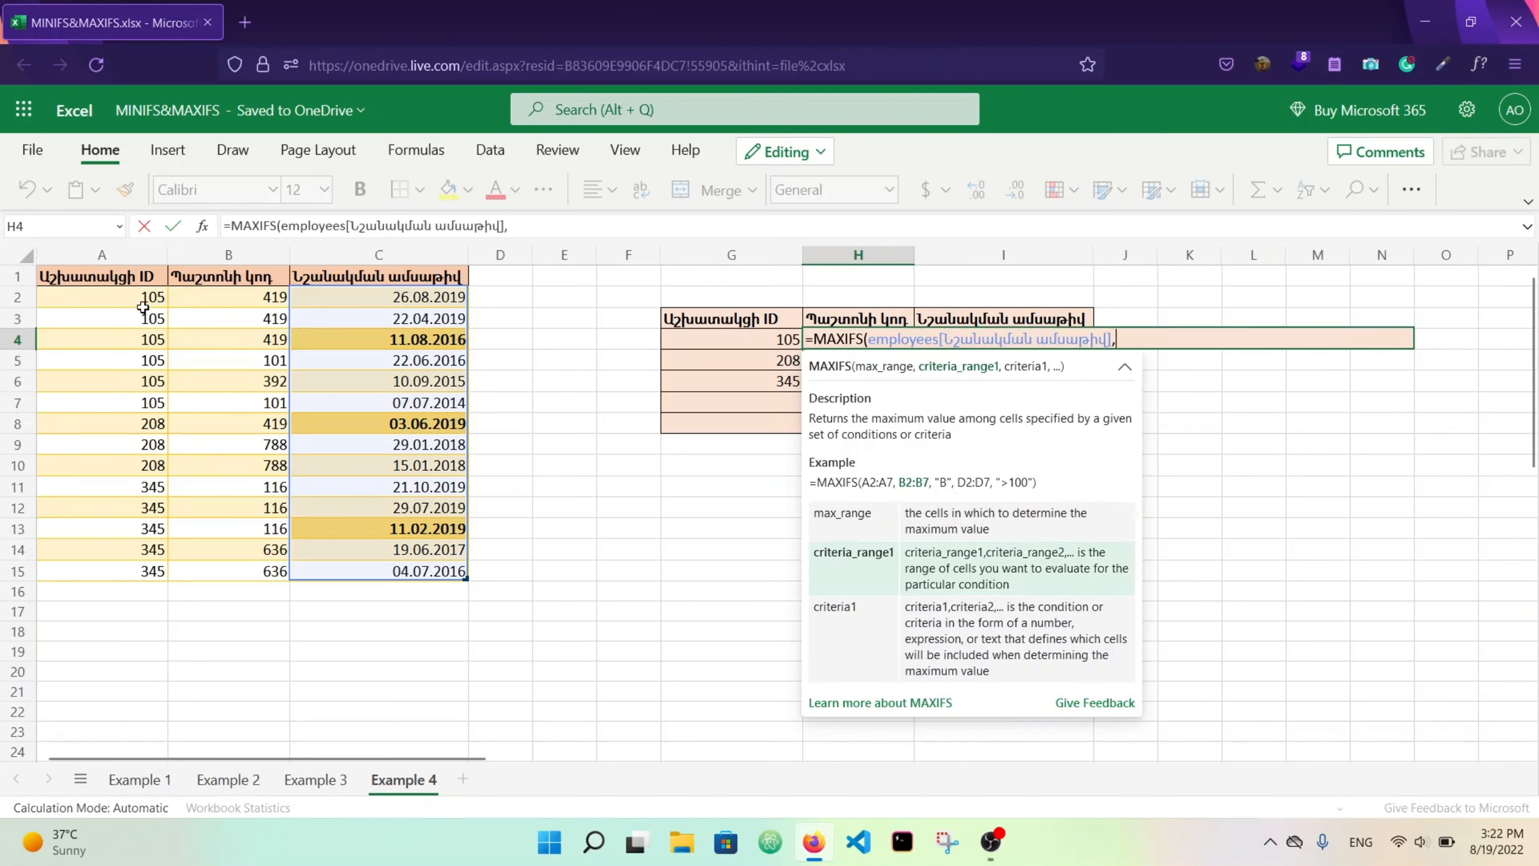
pyautogui.write(',')
pyautogui.click(105, 275)
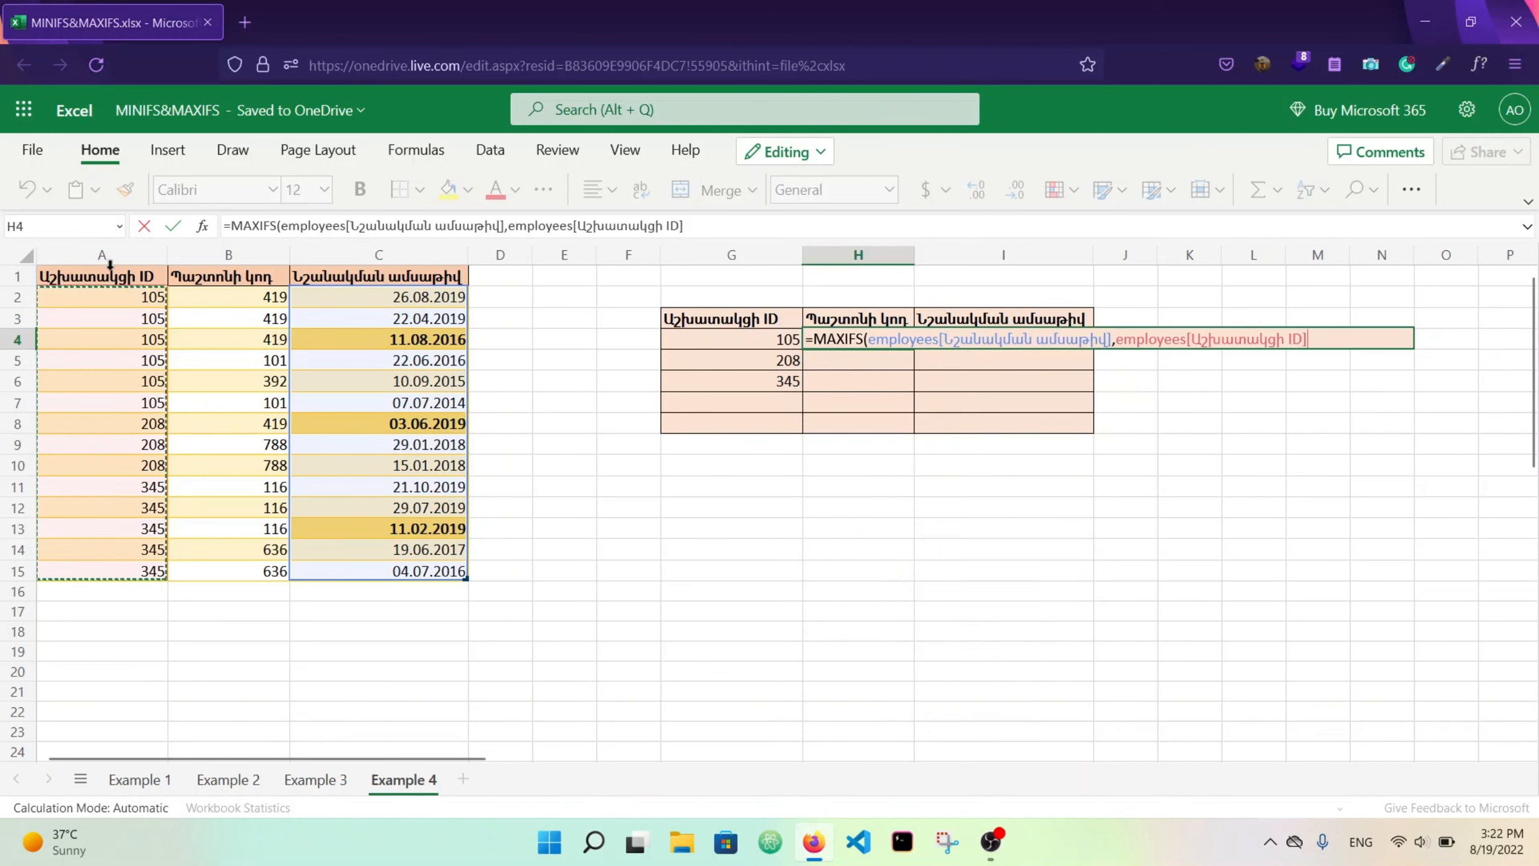
pyautogui.write(',')
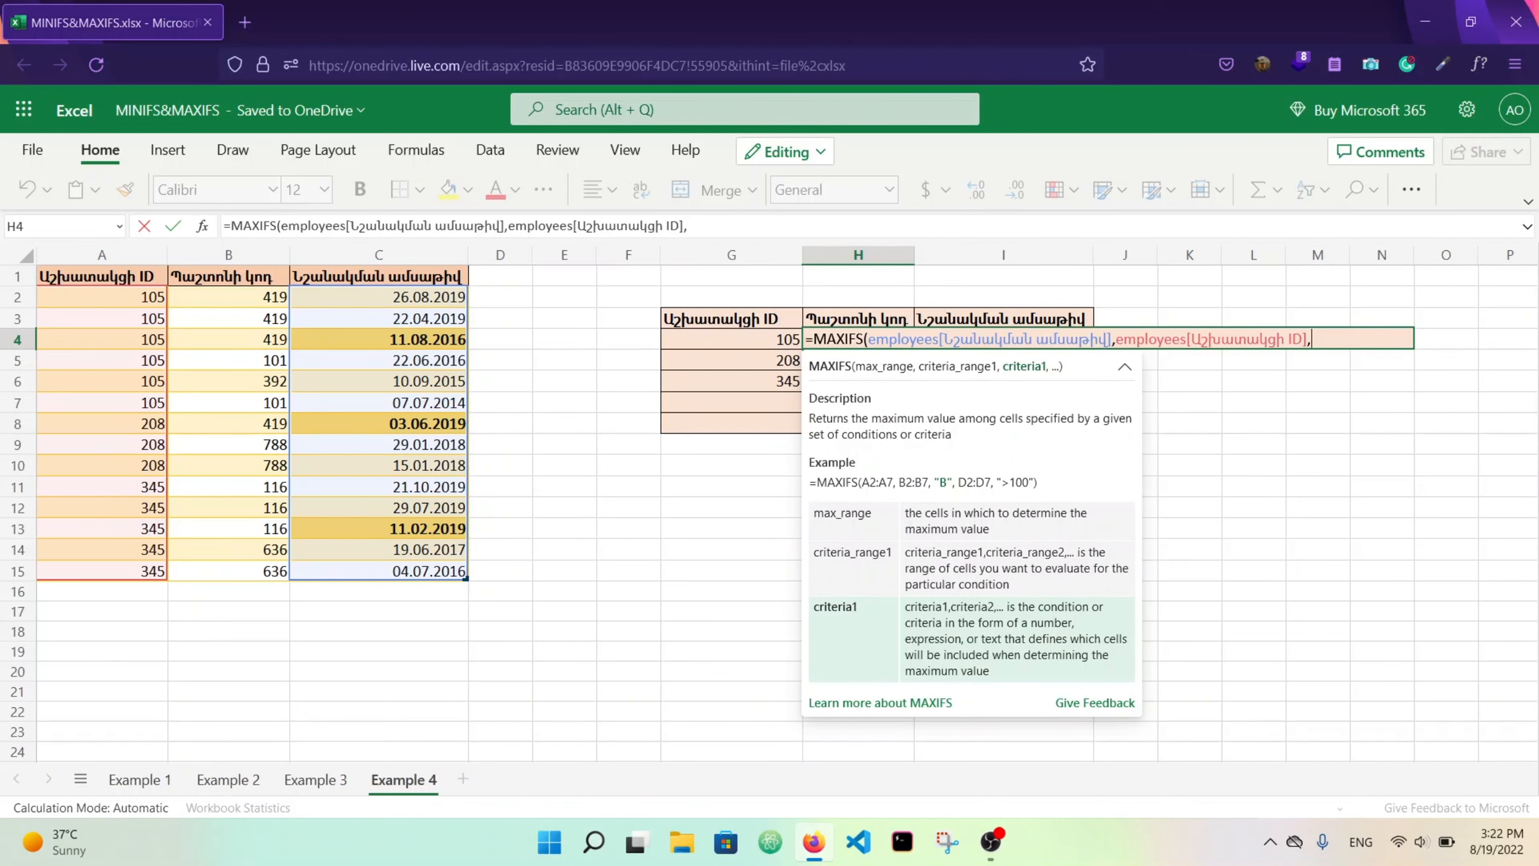
pyautogui.click(792, 342)
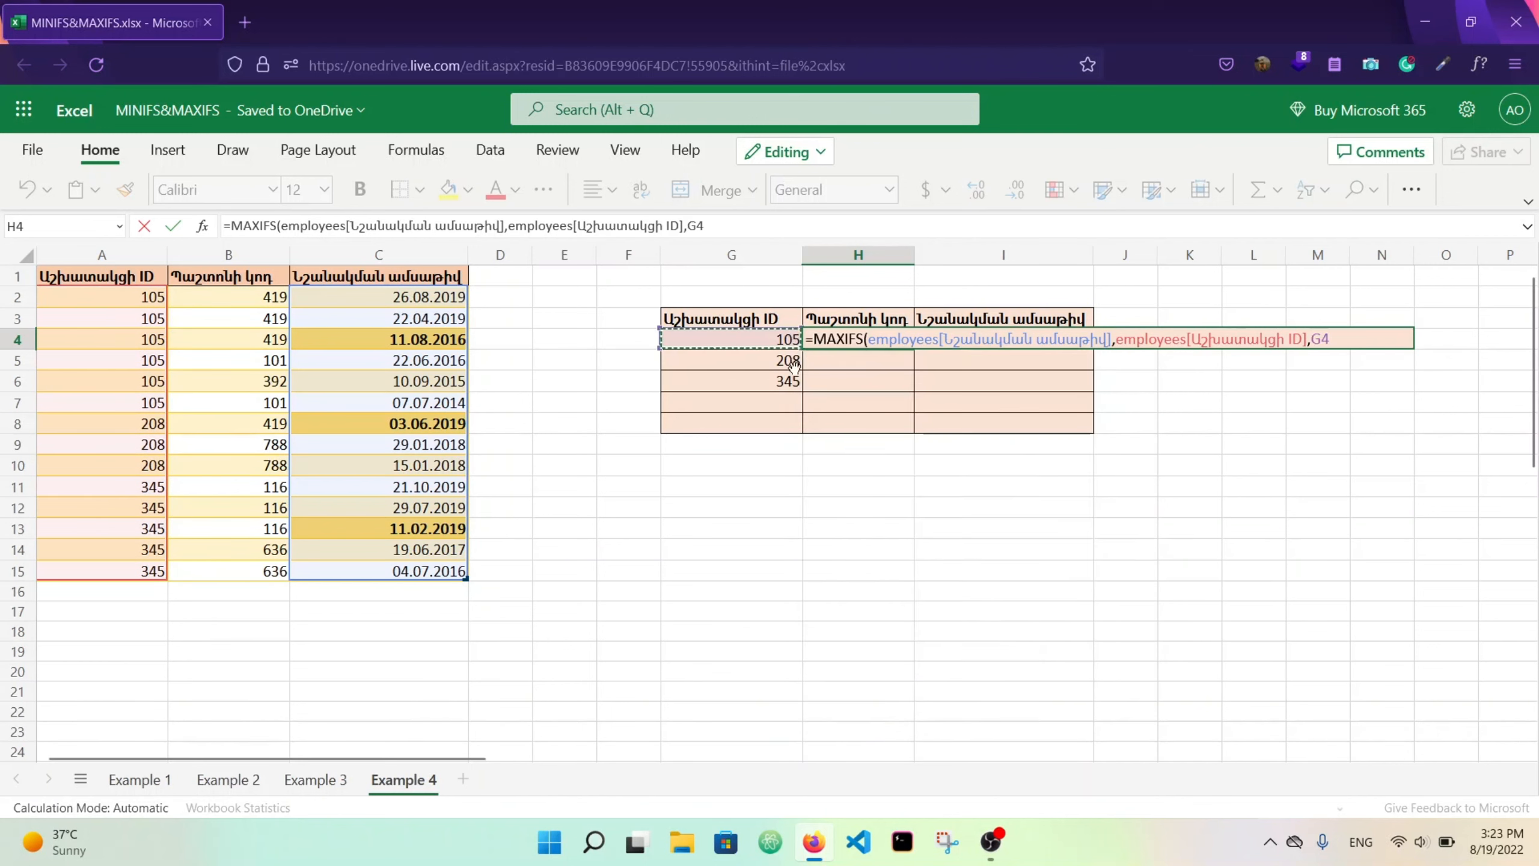
pyautogui.moveTo(793, 363); pyautogui.dragTo(797, 381)
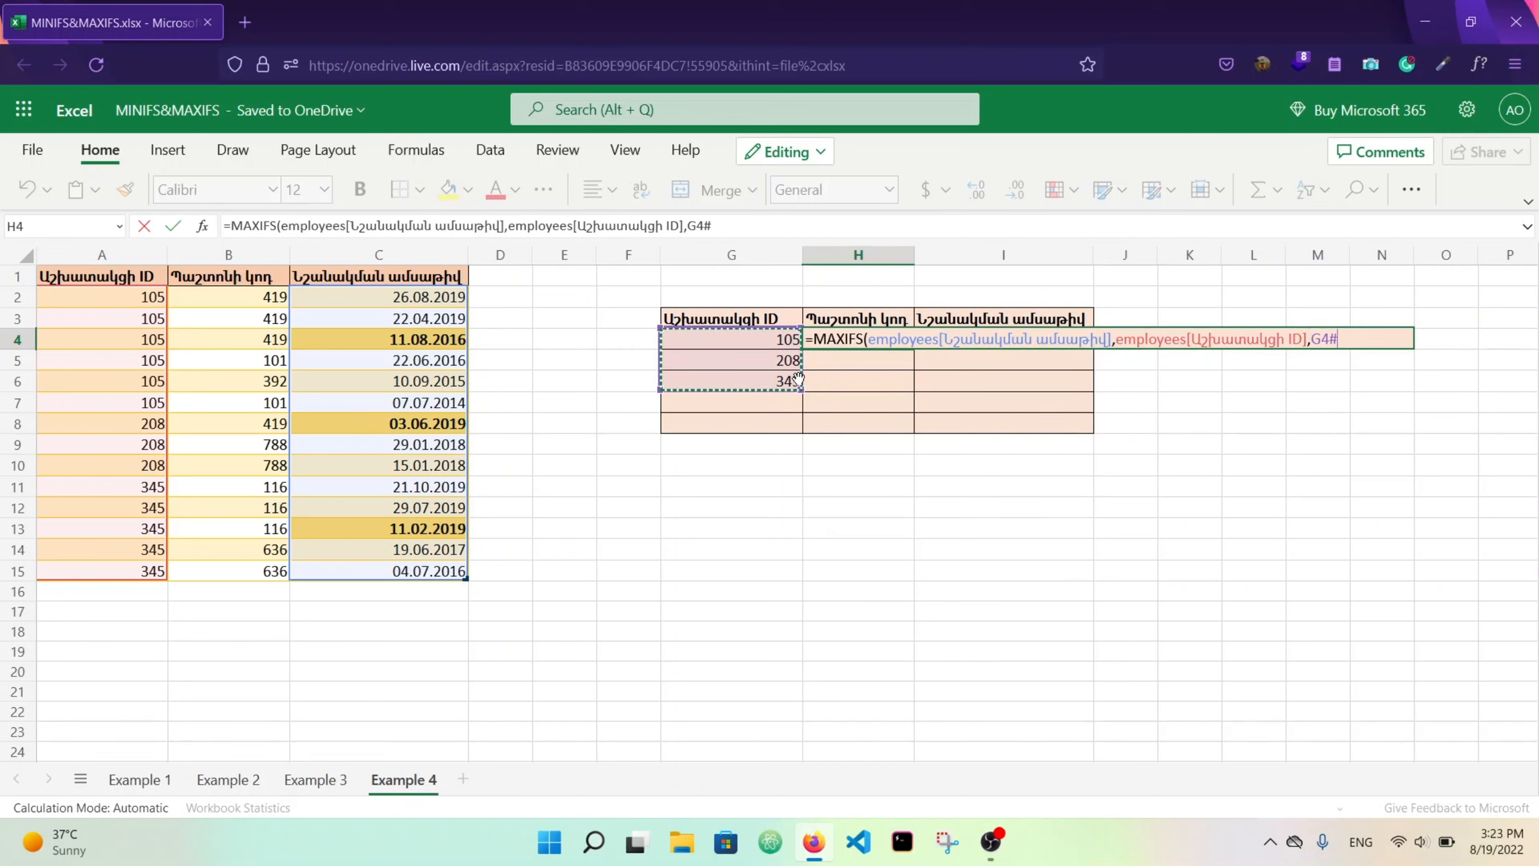
pyautogui.press('Return')
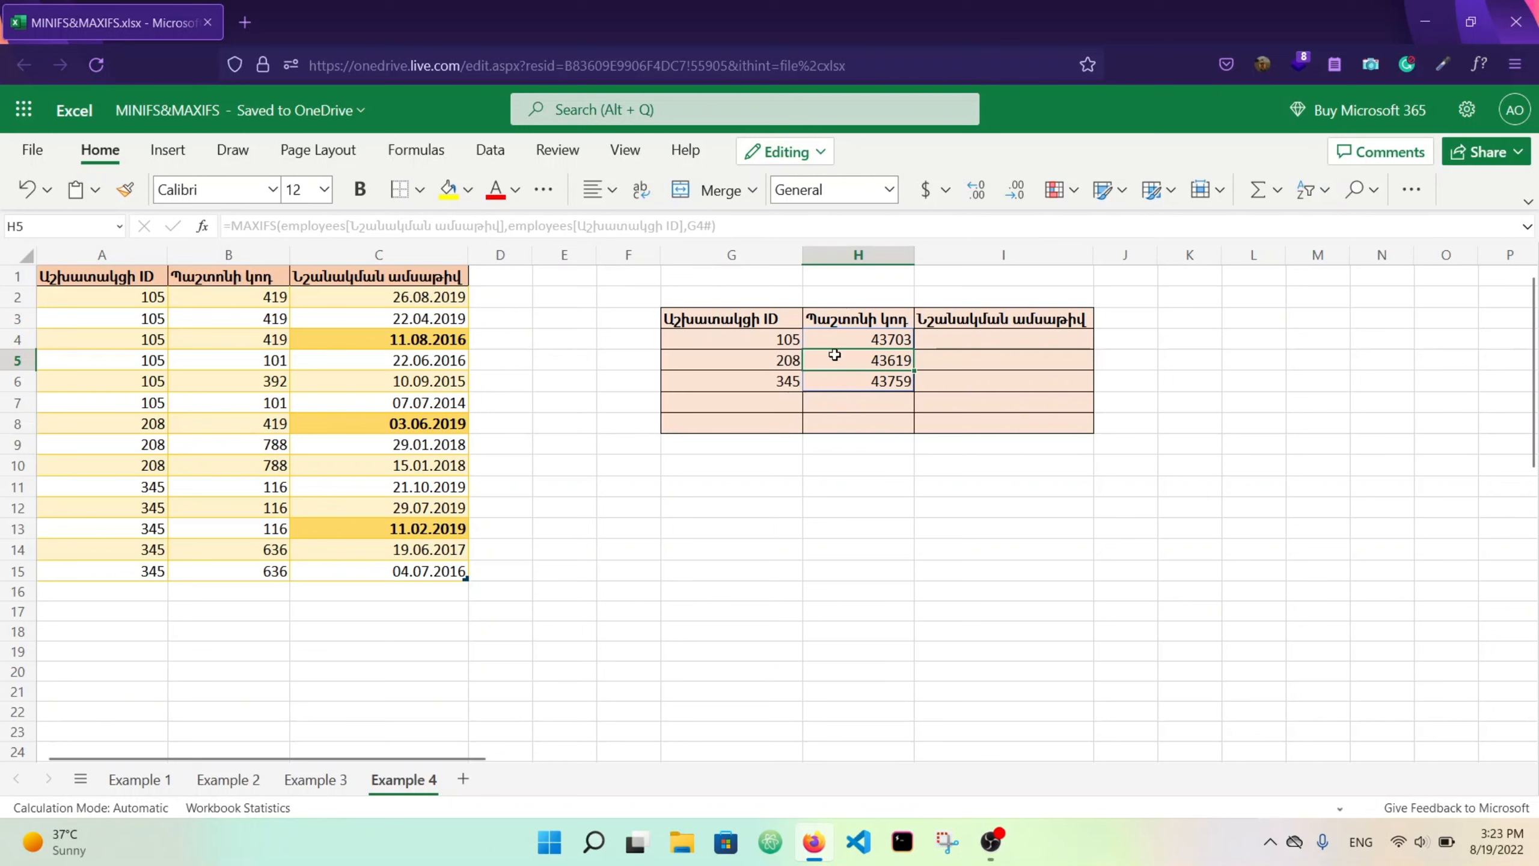
# Format the MAXIFS results in H4:H6 as Short Date.
pyautogui.moveTo(837, 342); pyautogui.dragTo(835, 385)
pyautogui.click(888, 189)
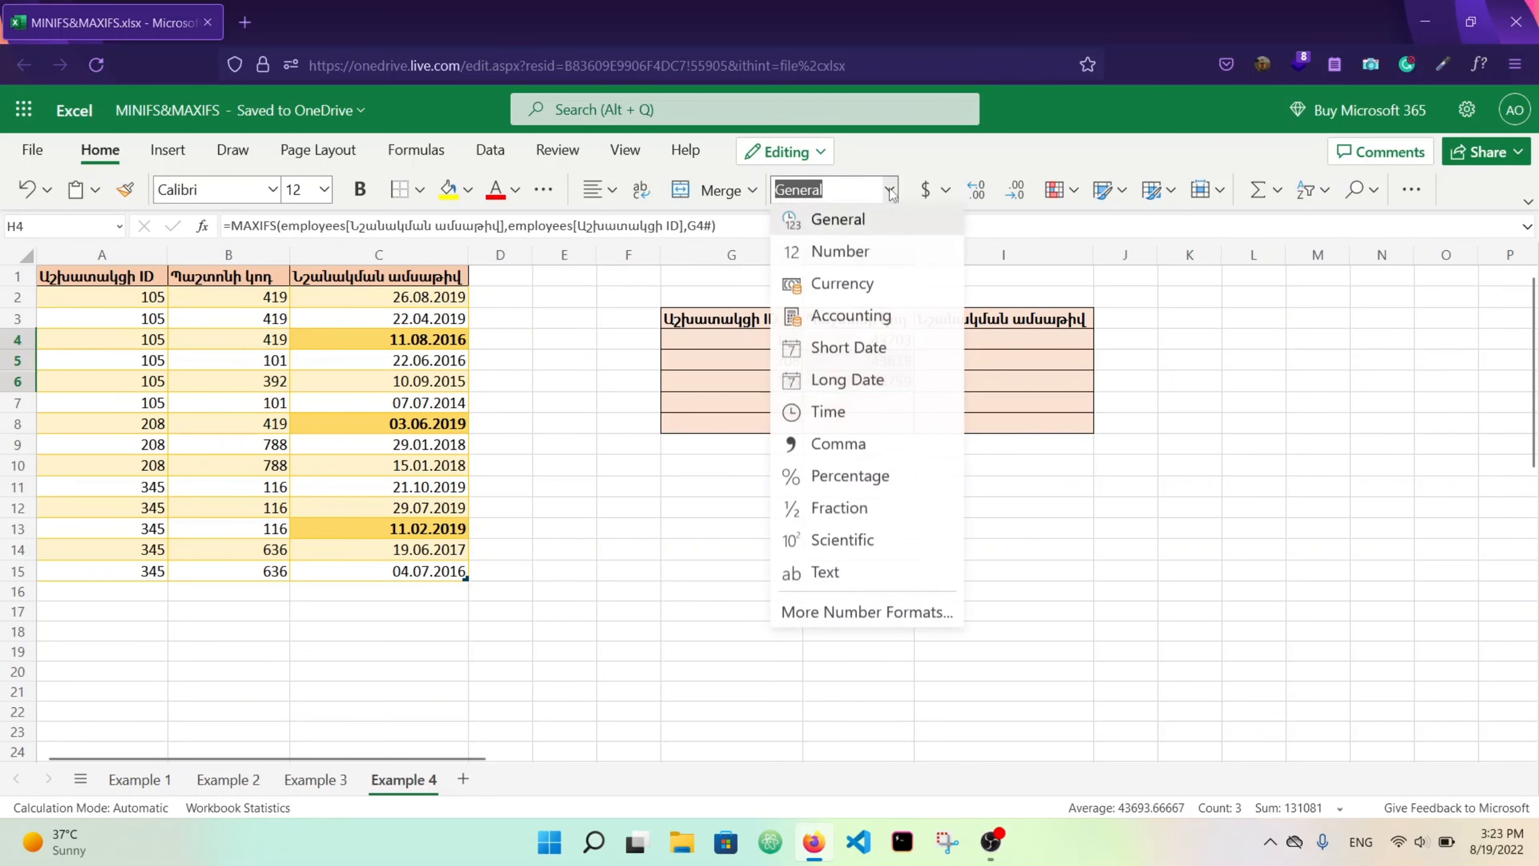
pyautogui.click(854, 348)
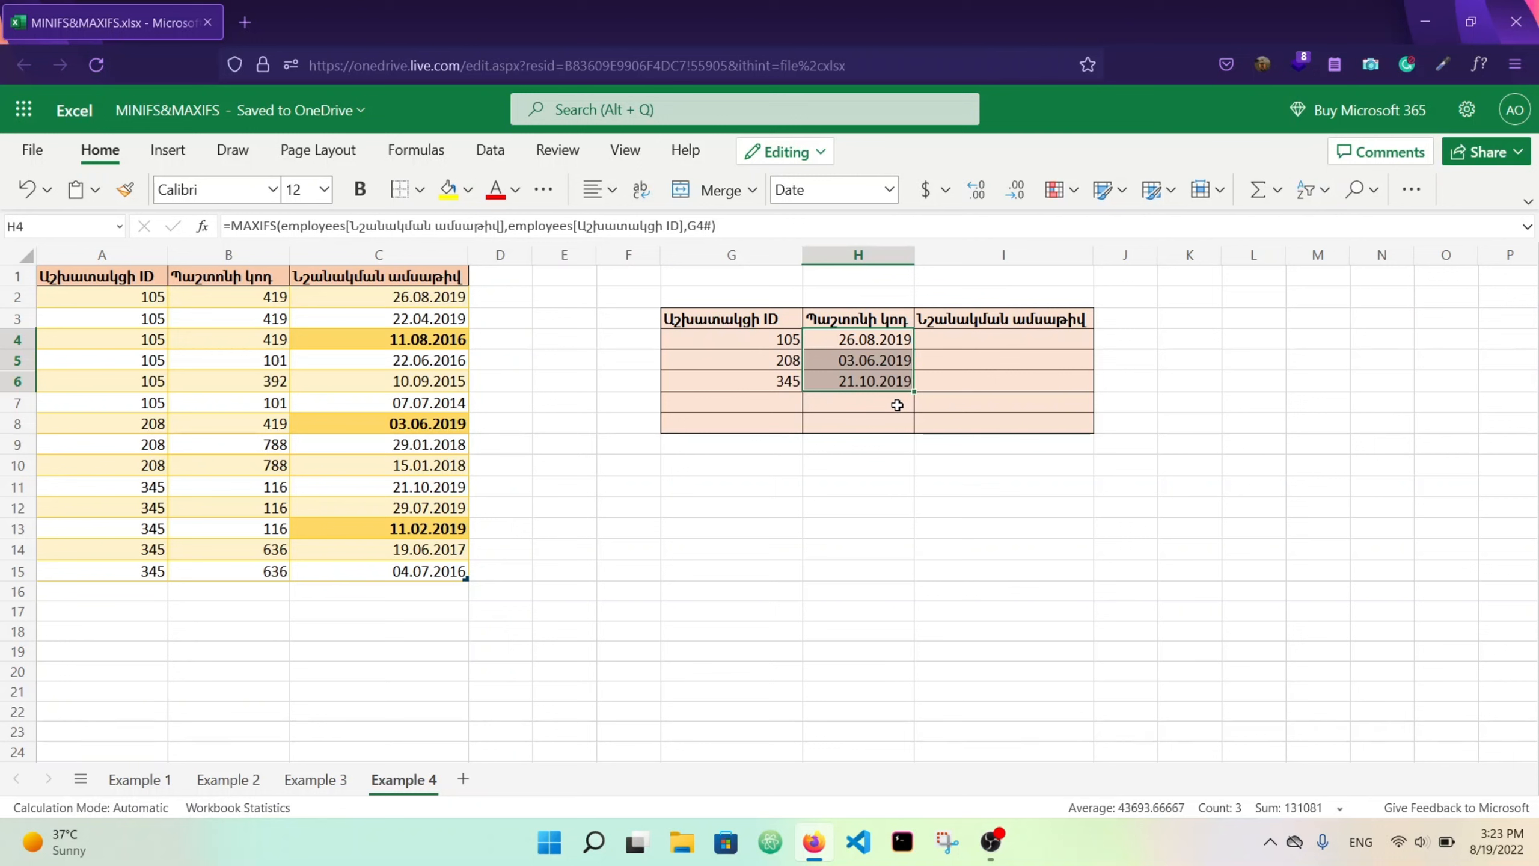
# Edit the H4 formula to put INDEX before MAXIFS, with employees[Պաշտոնի կոդ] as the array.
pyautogui.doubleClick(867, 339)
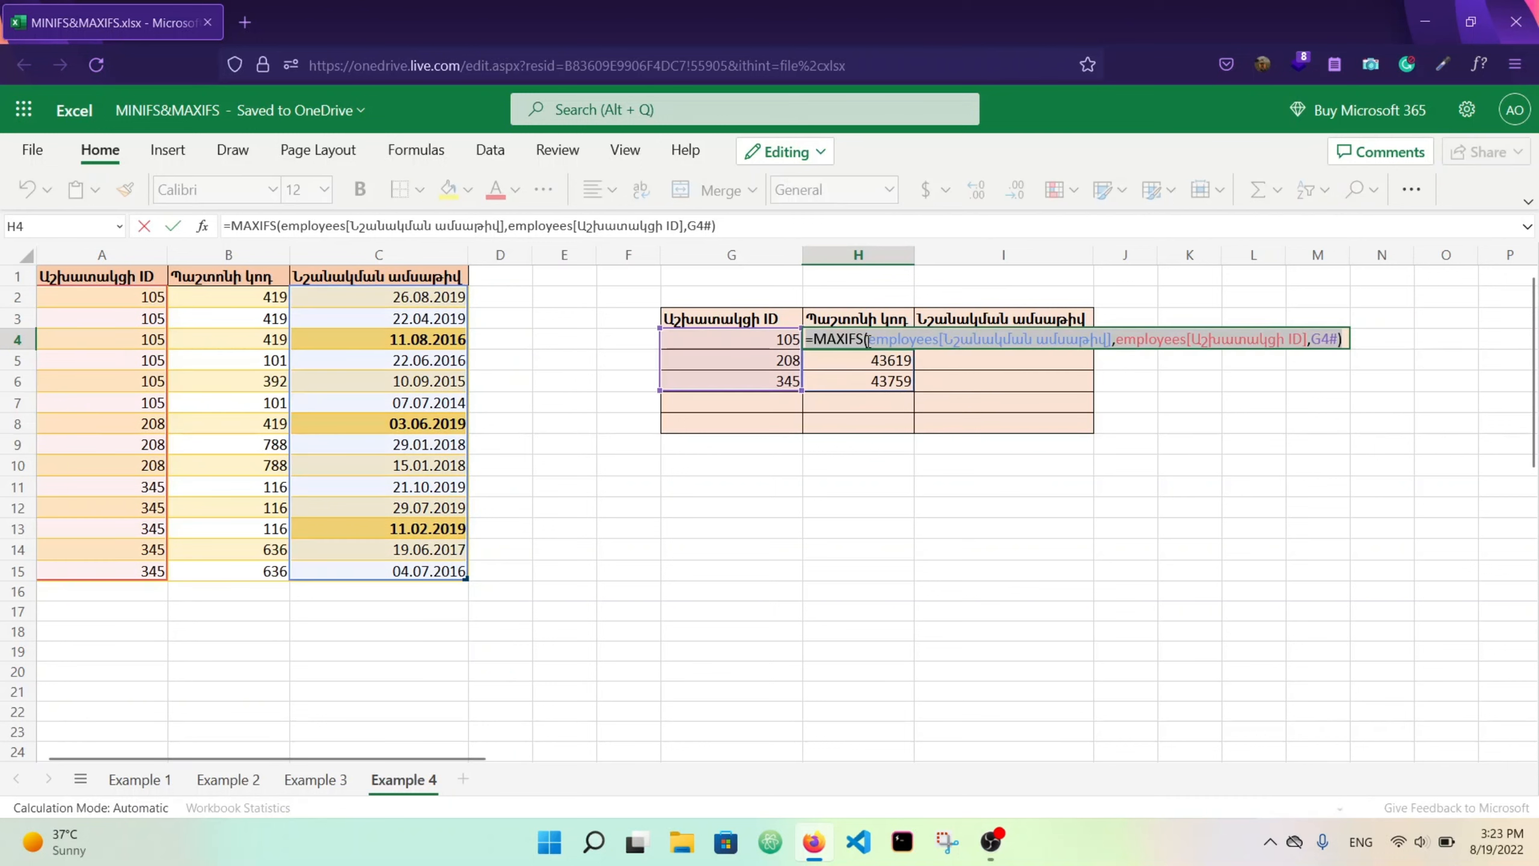
pyautogui.click(816, 347)
pyautogui.write('index(')
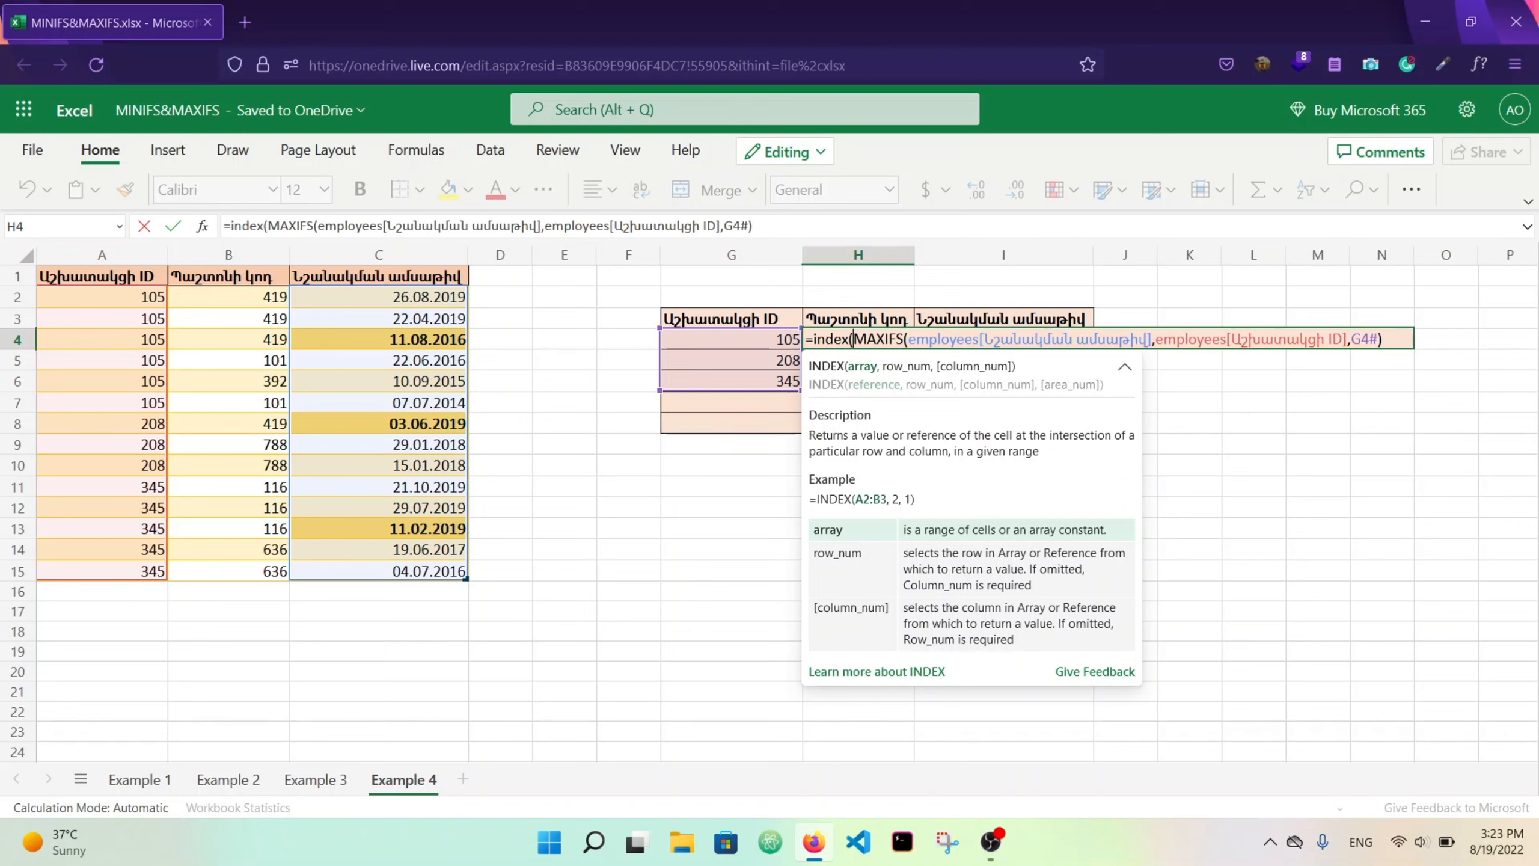
pyautogui.click(229, 269)
pyautogui.write(',')
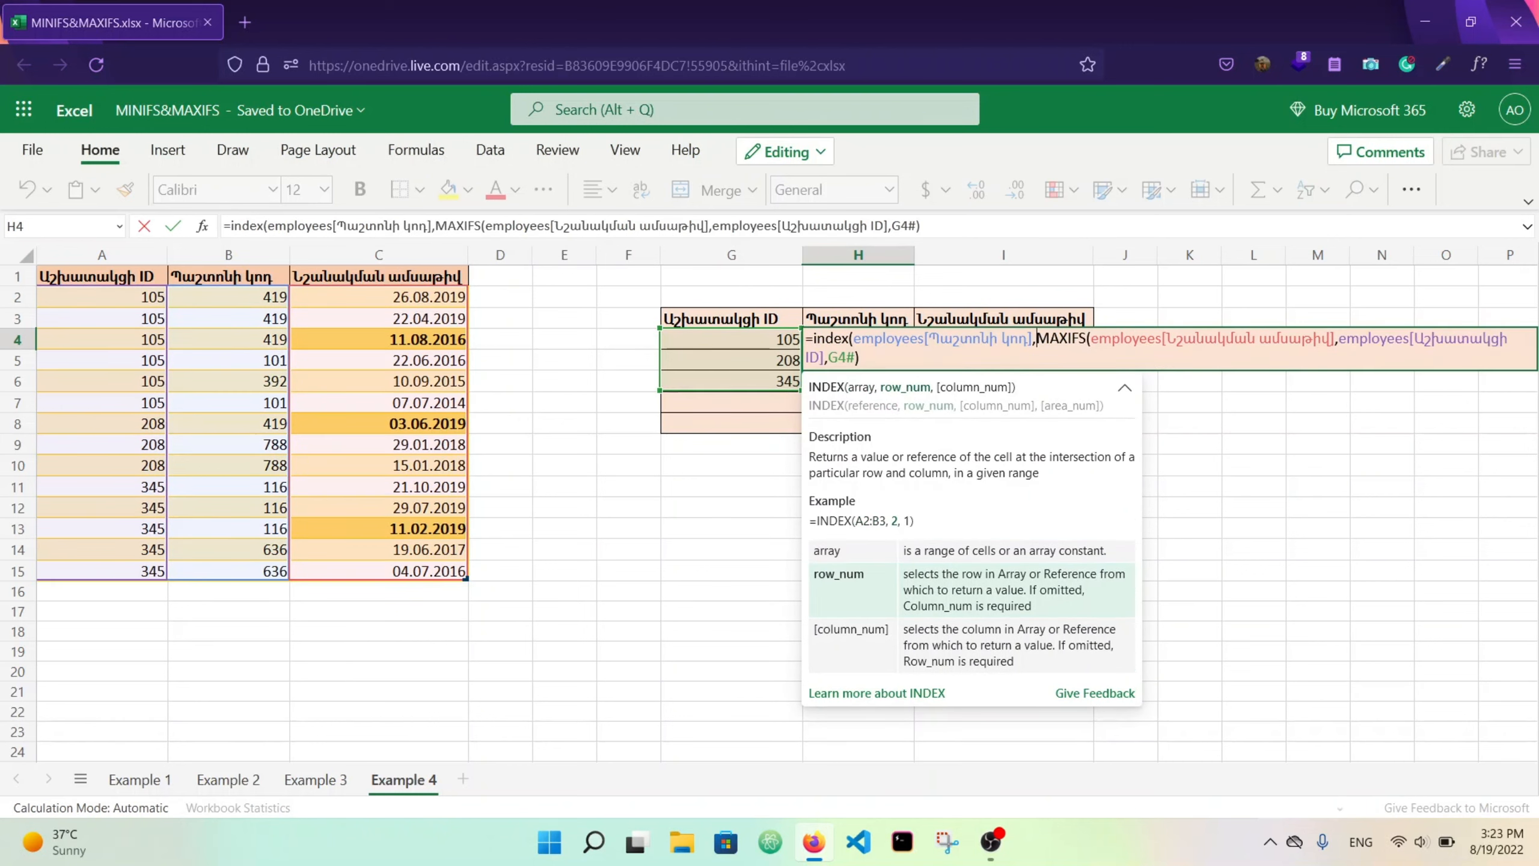
# Wrap MAXIFS in MATCH with lookup array employees[Նշանակման ամսաթիվ] and match type 0, and complete the H4 formula.
pyautogui.write('match(')
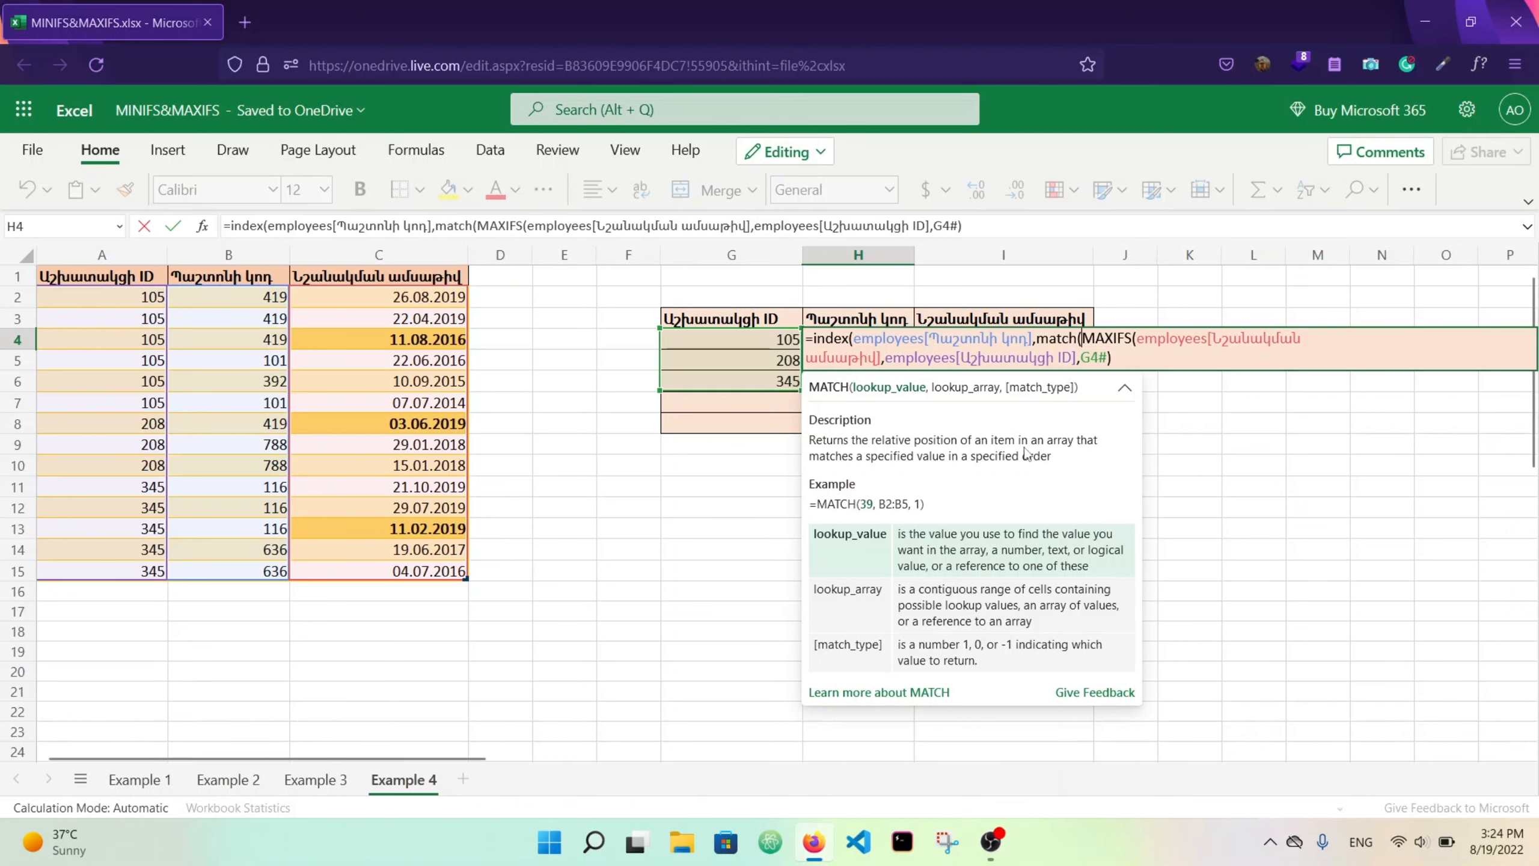
pyautogui.click(1112, 358)
pyautogui.write(',')
pyautogui.click(379, 269)
pyautogui.write(',')
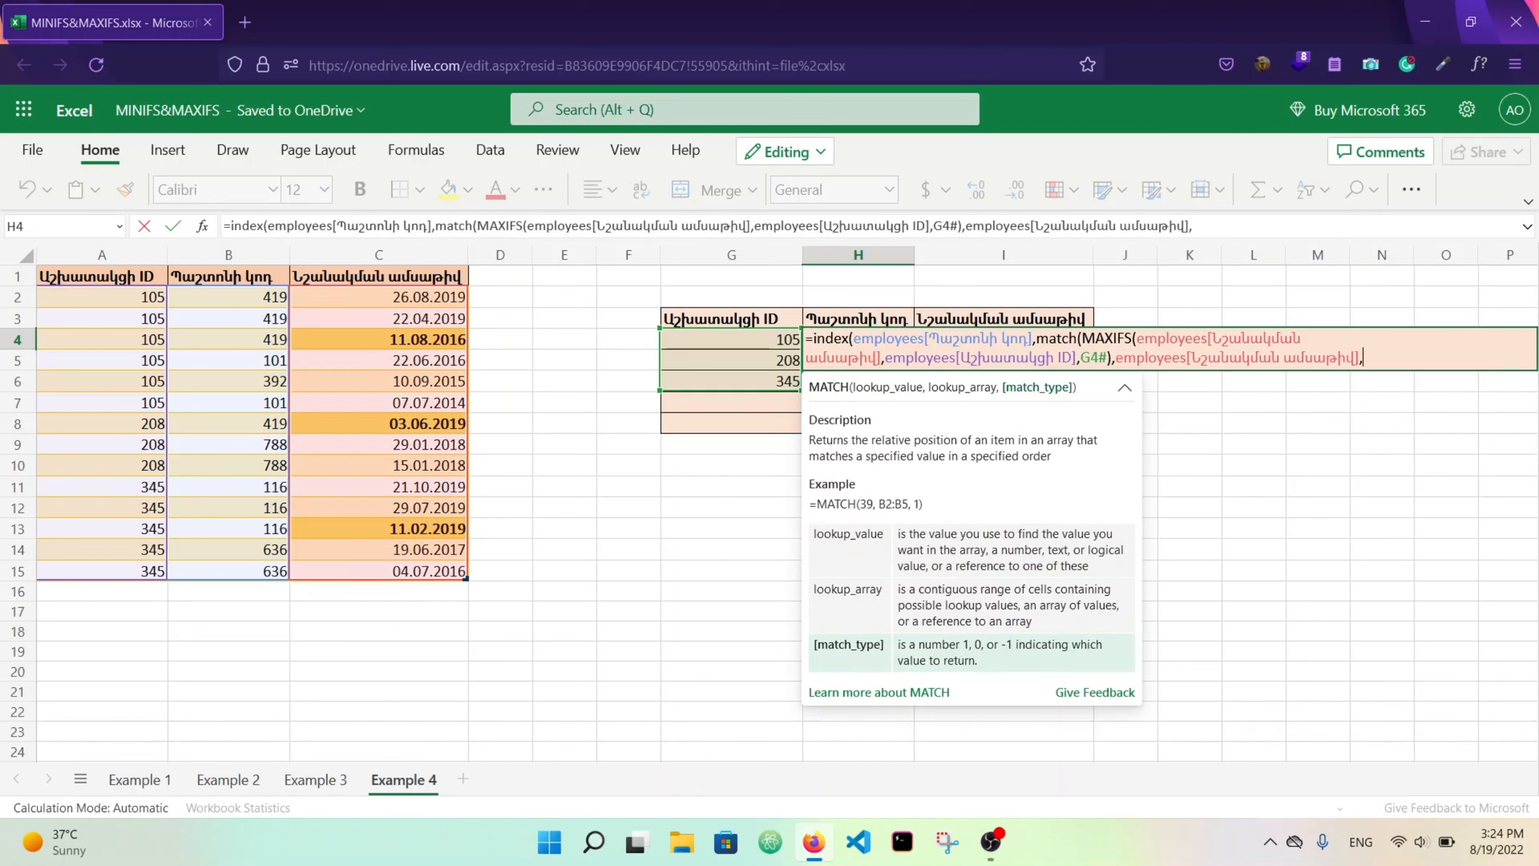
pyautogui.write('0))')
pyautogui.press('Return')
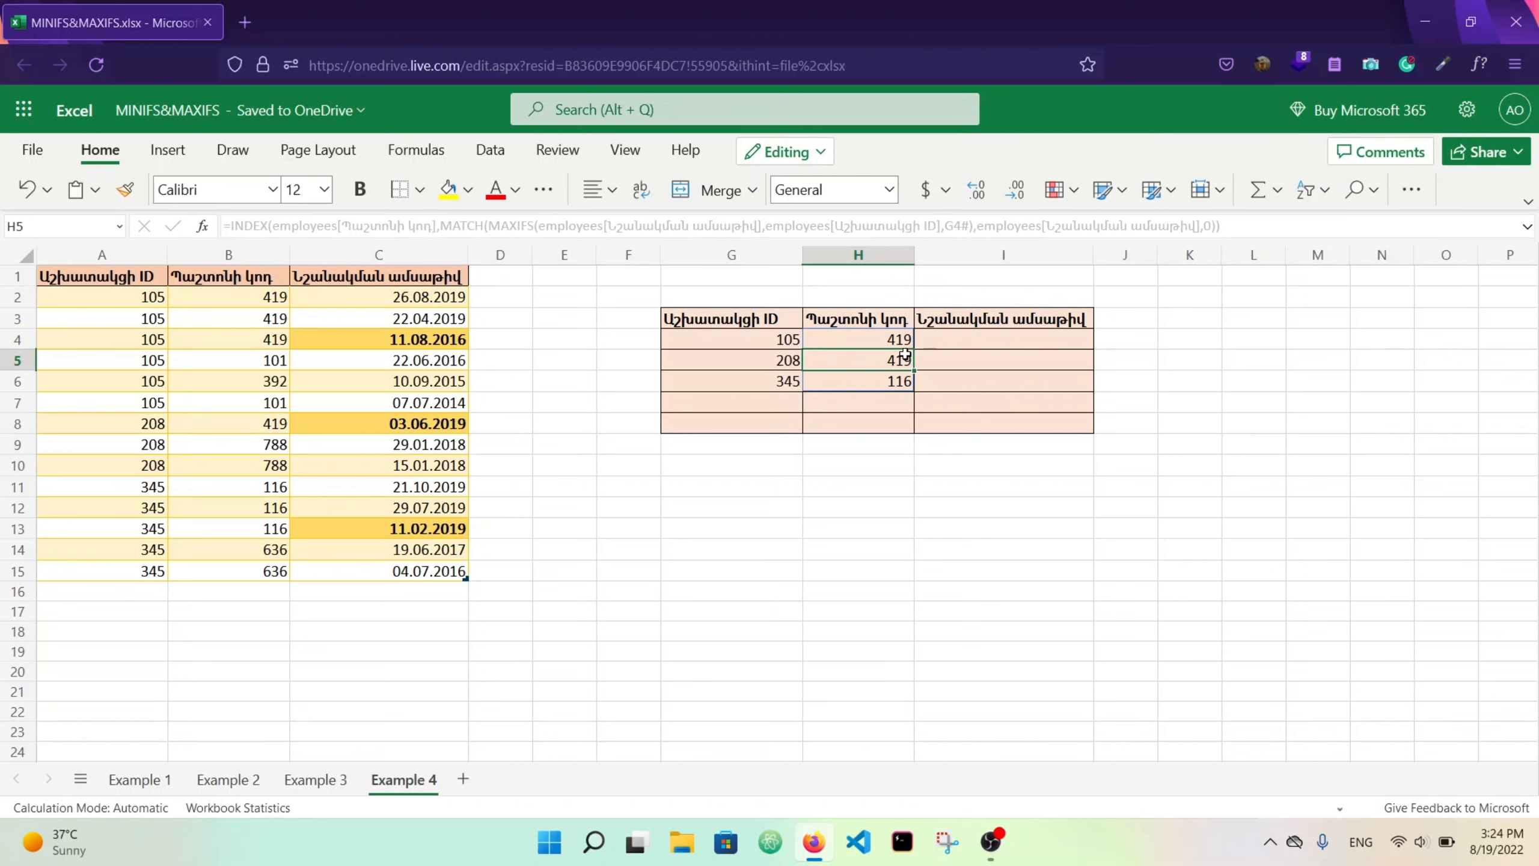
# Start a MINIFS formula in I4 with min range employees[Նշանակման ամսաթիվ], criteria range employees[Աշխատակցի ID] and criterion G4#.
pyautogui.click(1014, 340)
pyautogui.write('=MINIFS(')
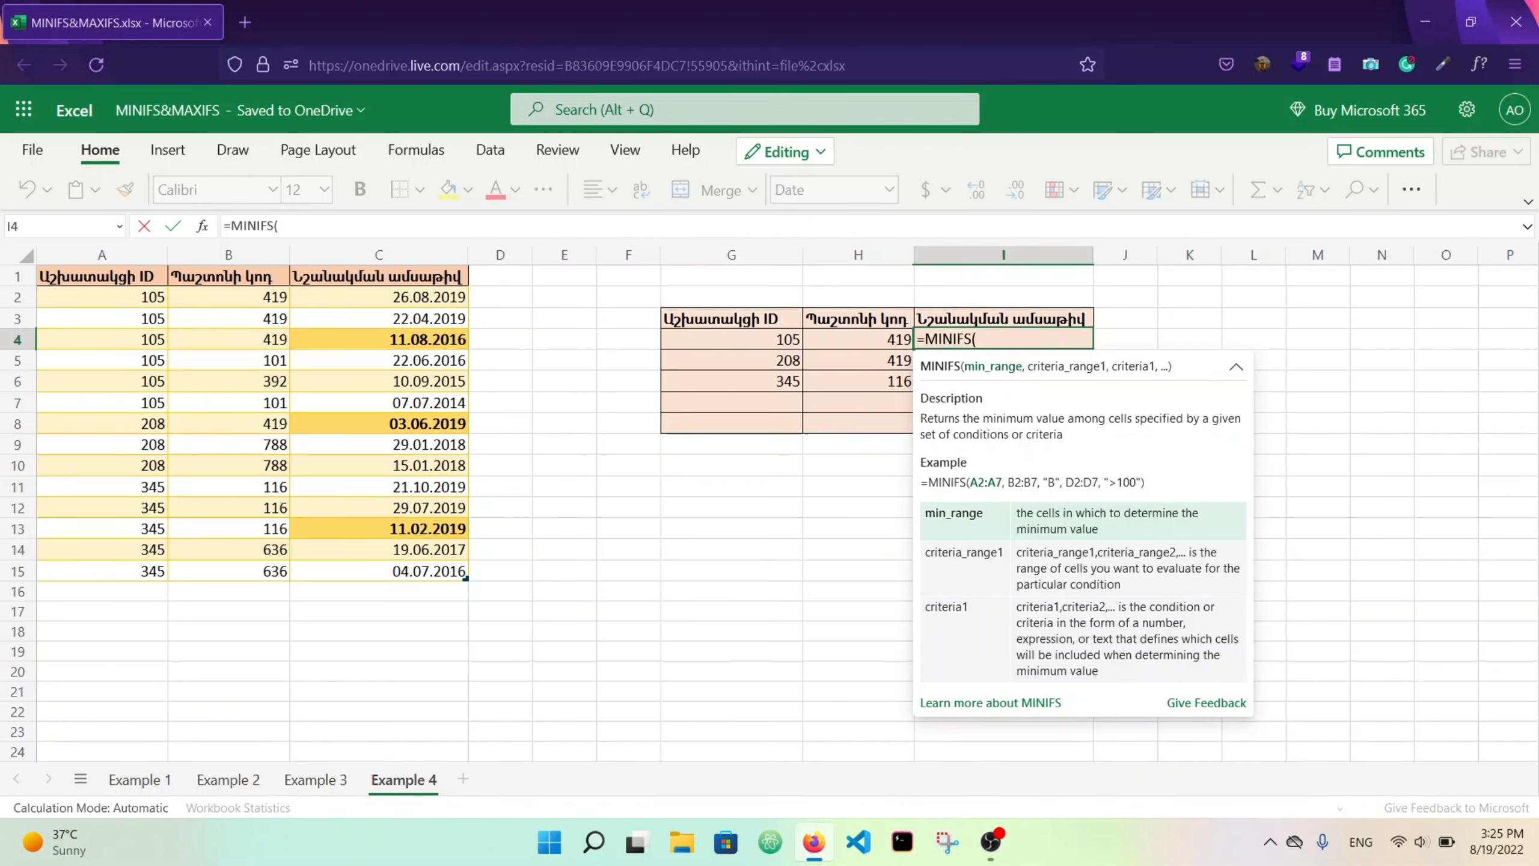
pyautogui.click(428, 274)
pyautogui.write(',')
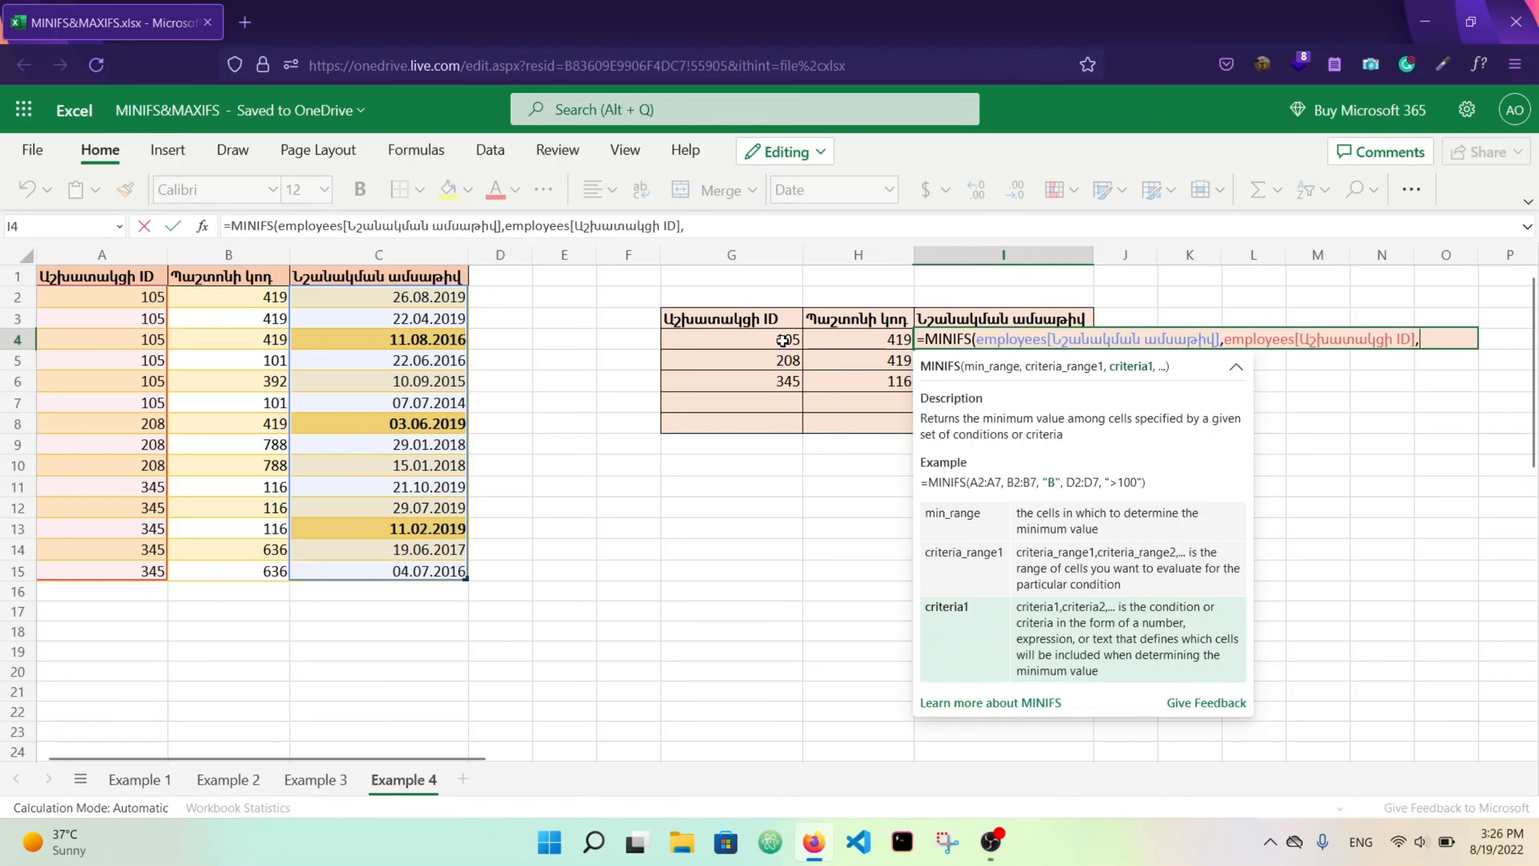
pyautogui.click(782, 340)
pyautogui.write(',')
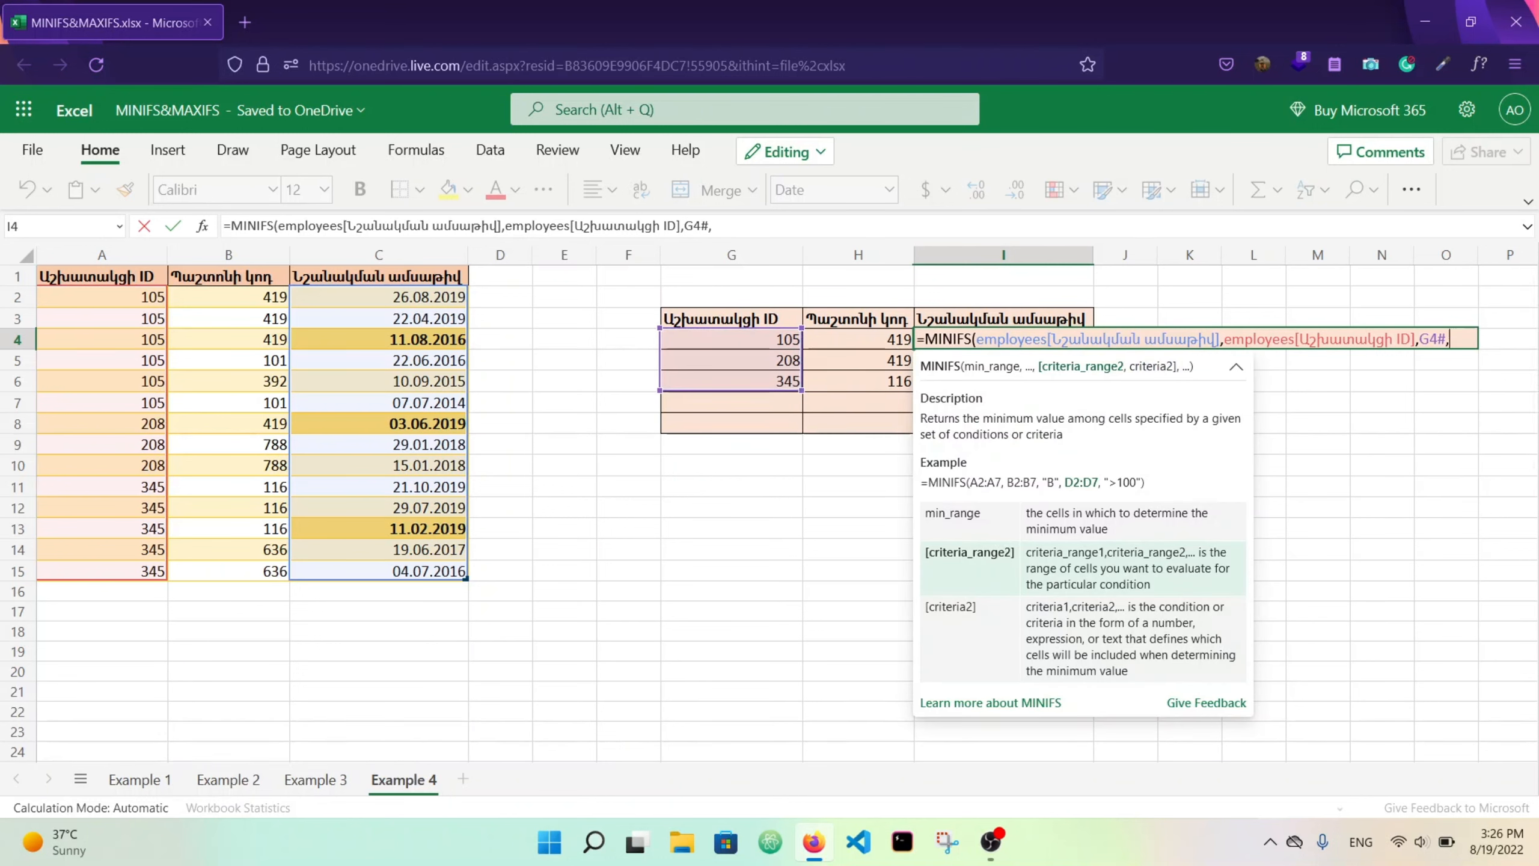
# Add the second criteria range employees[Պաշտոնի կոդ] with criterion H4# and complete the MINIFS formula in I4.
pyautogui.click(187, 284)
pyautogui.write(',')
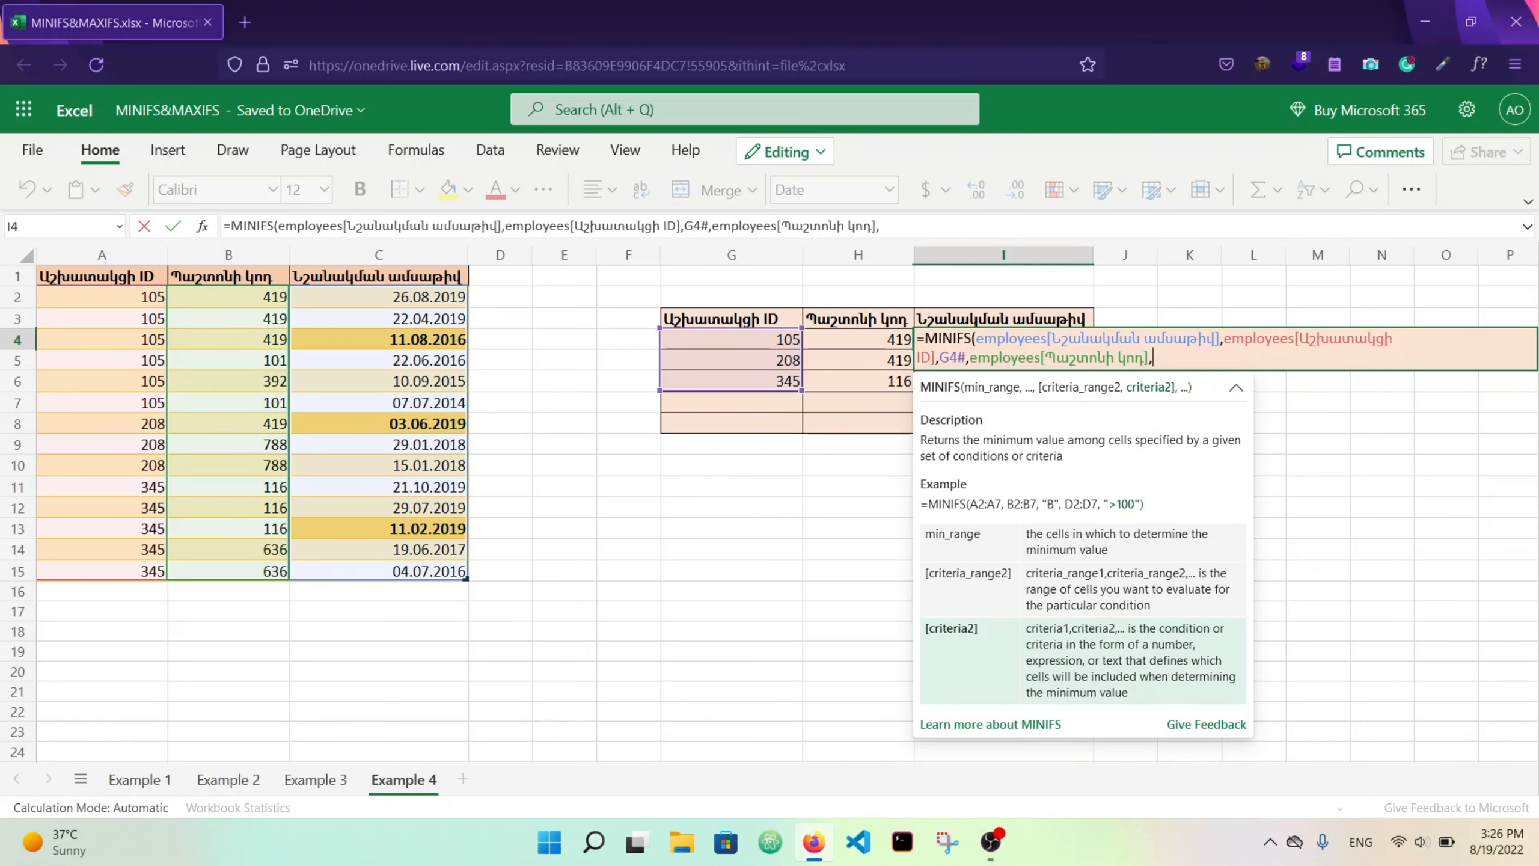
pyautogui.click(888, 340)
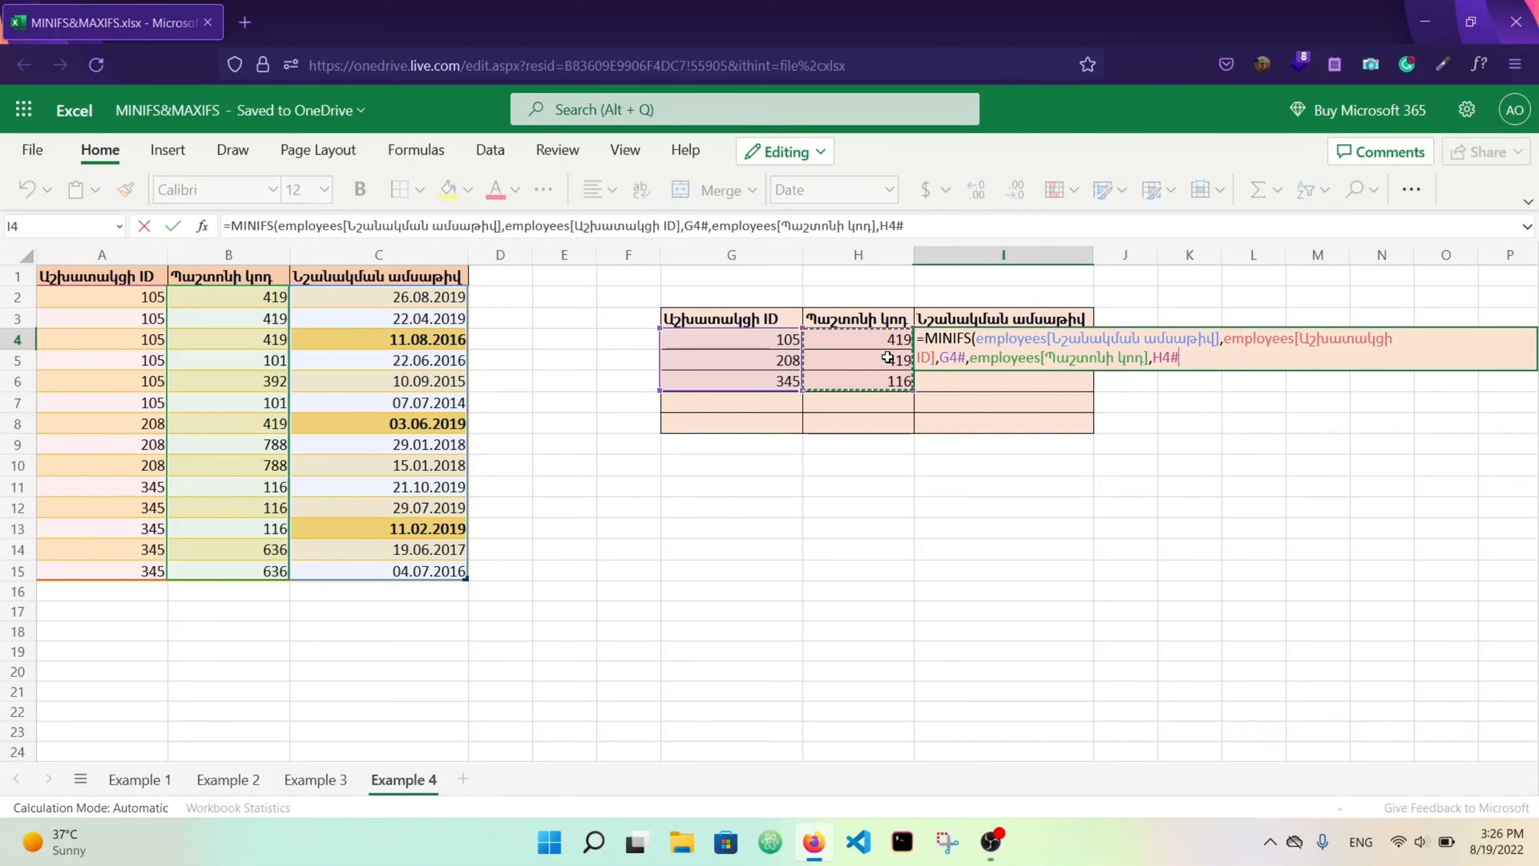
pyautogui.write(')')
pyautogui.press('Return')
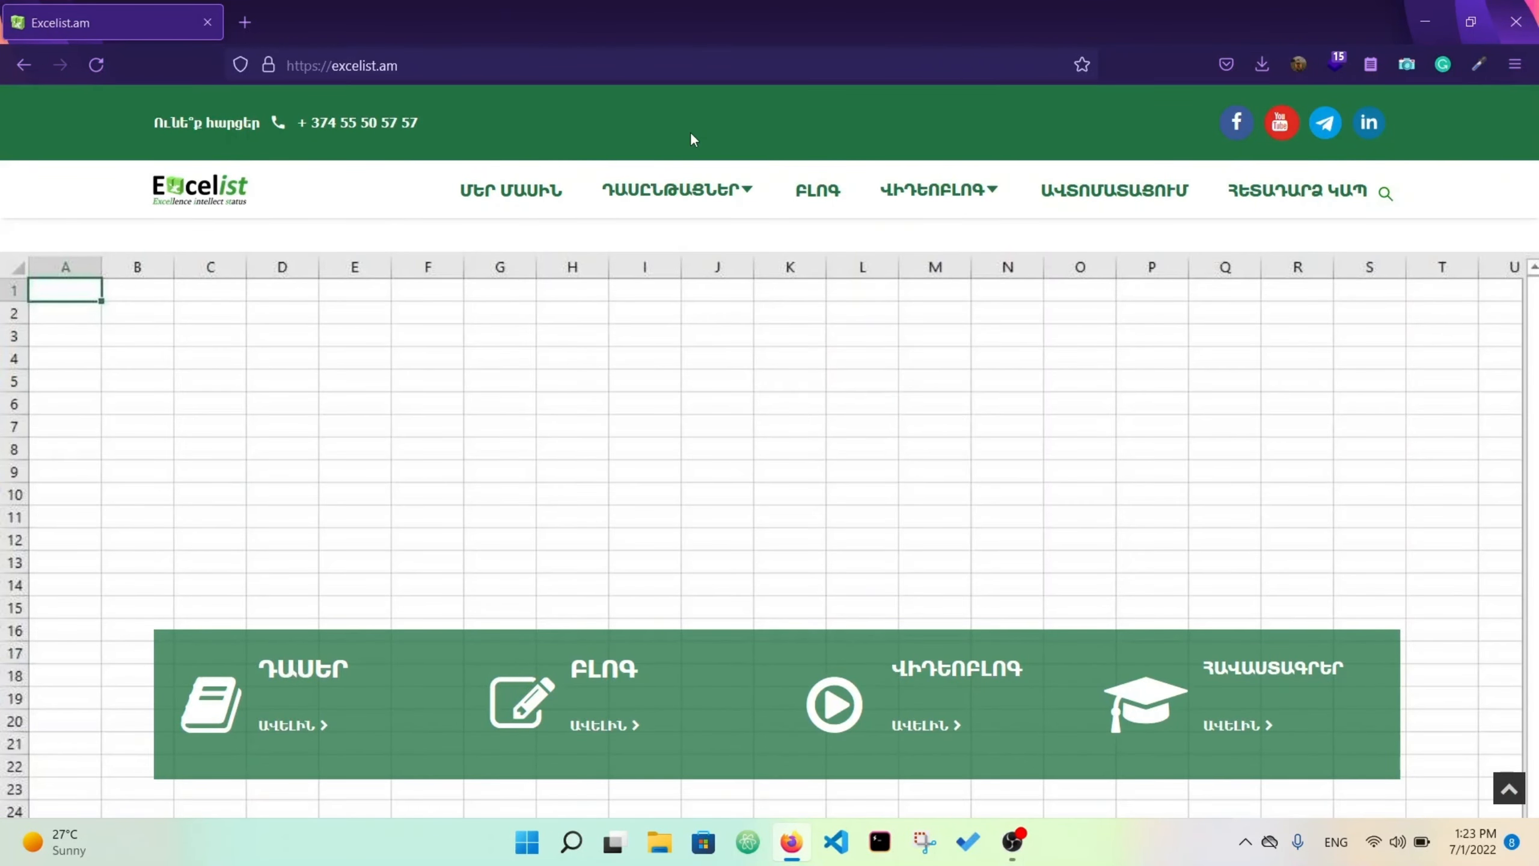
# Open the courses page (ԴԱՍԸՆԹԱՑՆԵՐ) on the Excelist website and look through the offered courses.
pyautogui.moveTo(679, 192)
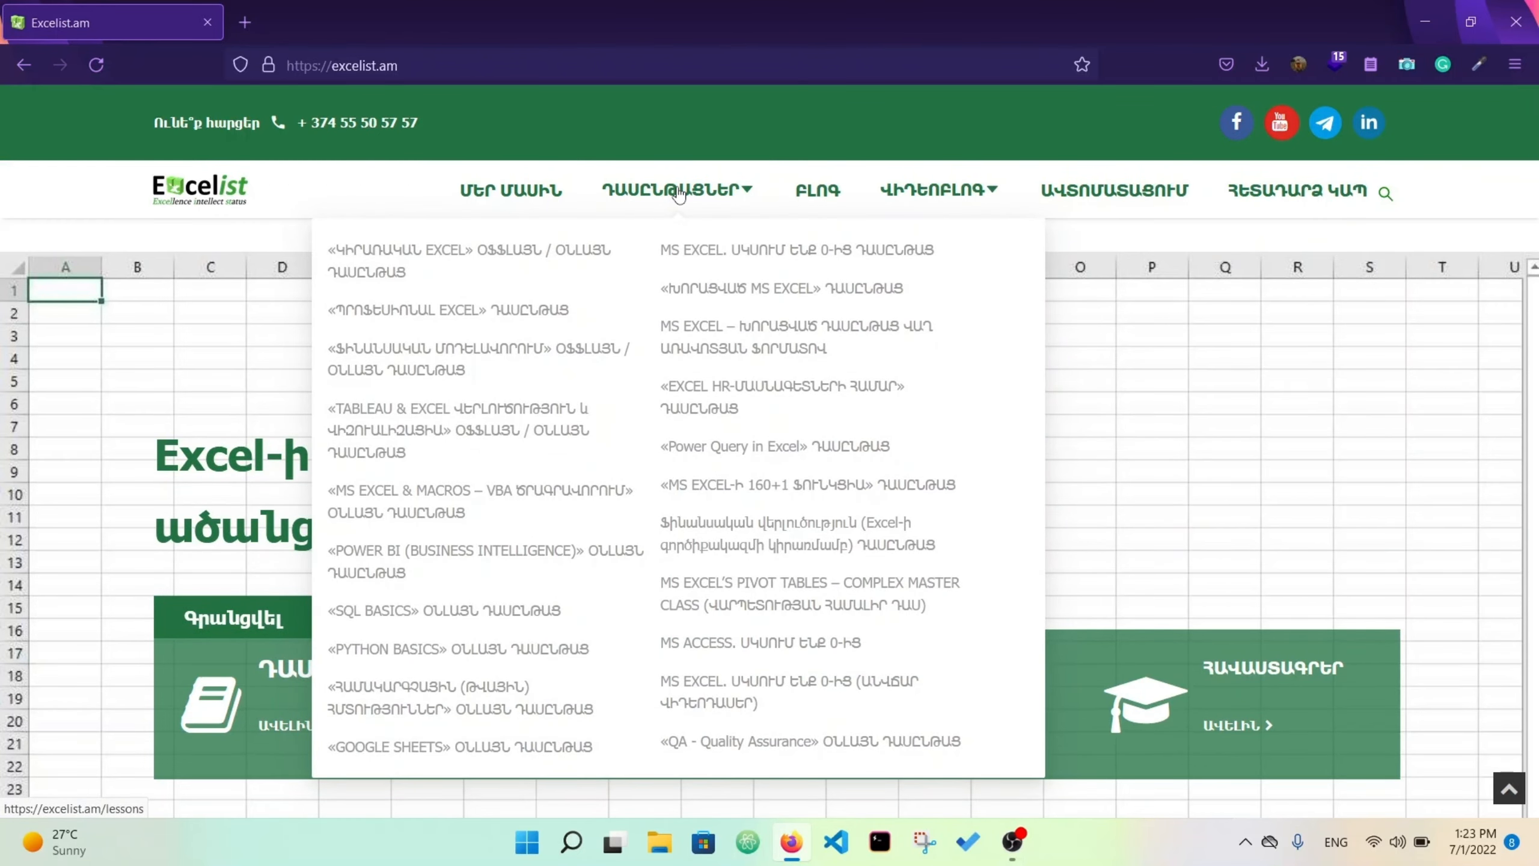
pyautogui.click(678, 192)
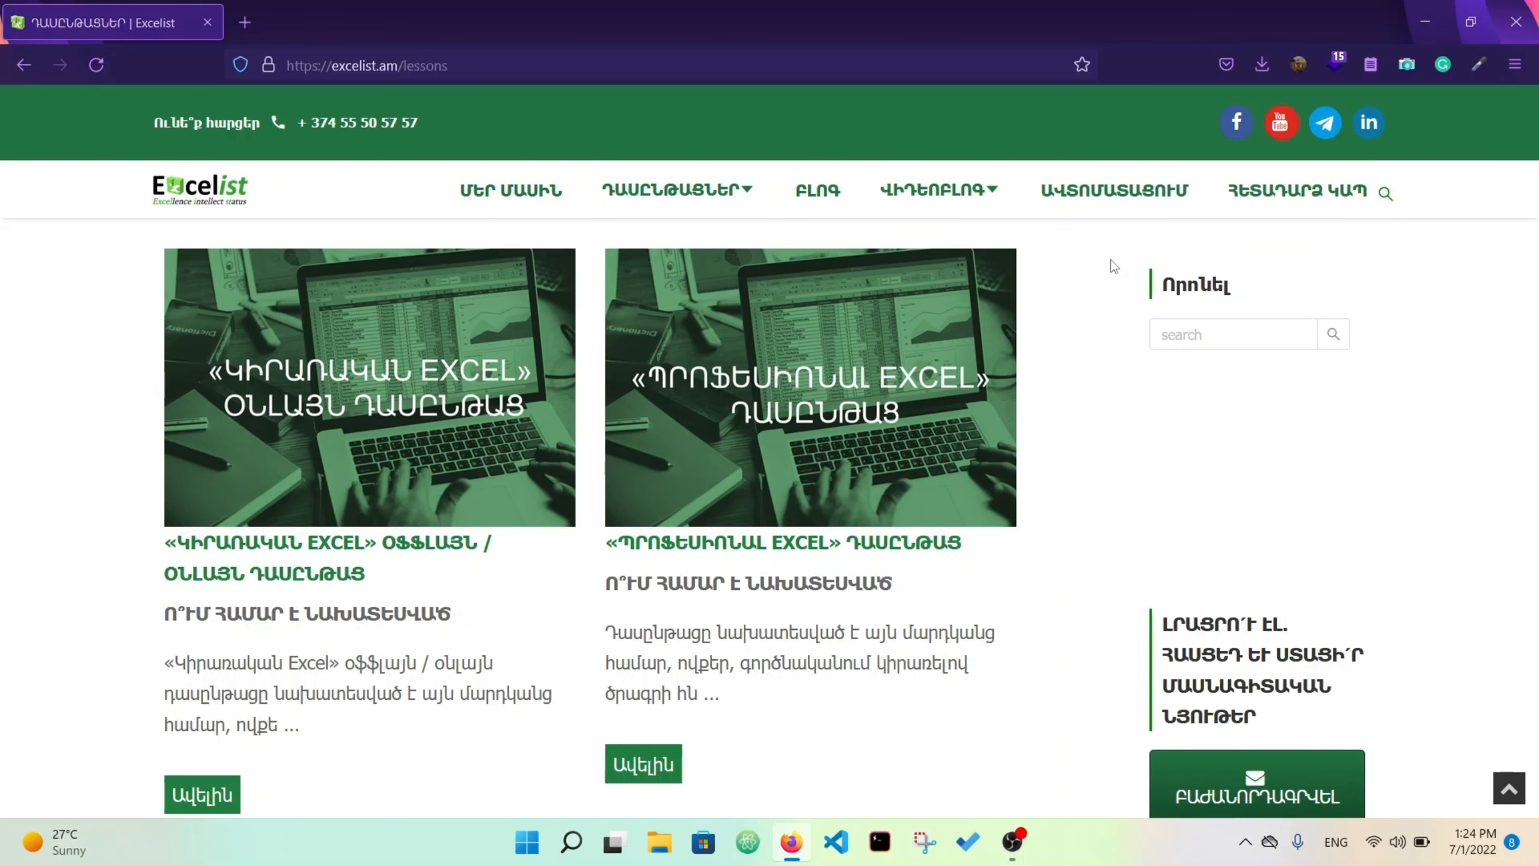
pyautogui.scroll(-5, 1111, 260)
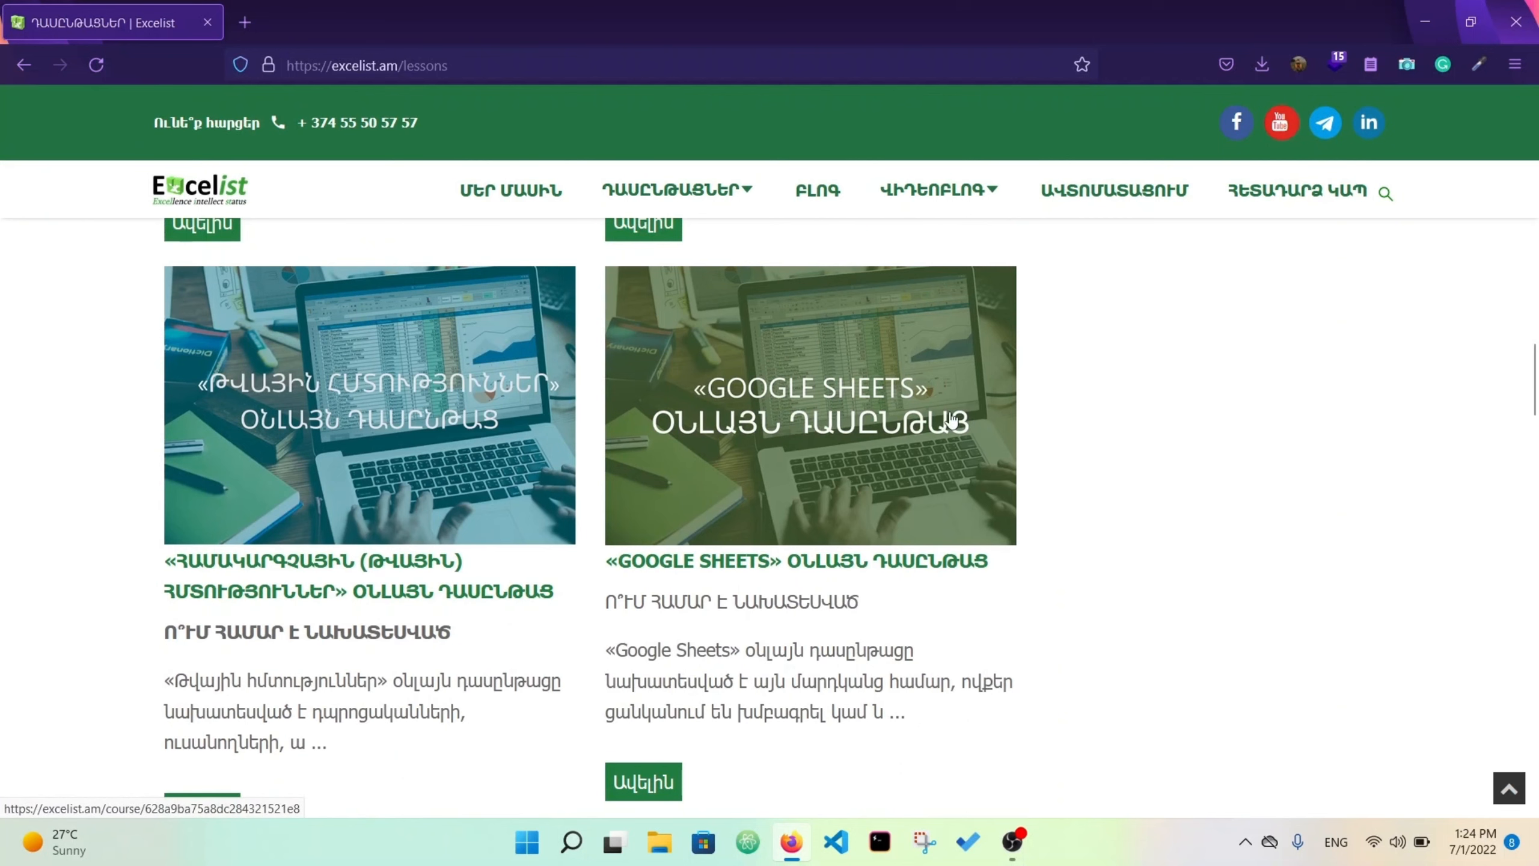
pyautogui.scroll(-5, 951, 420)
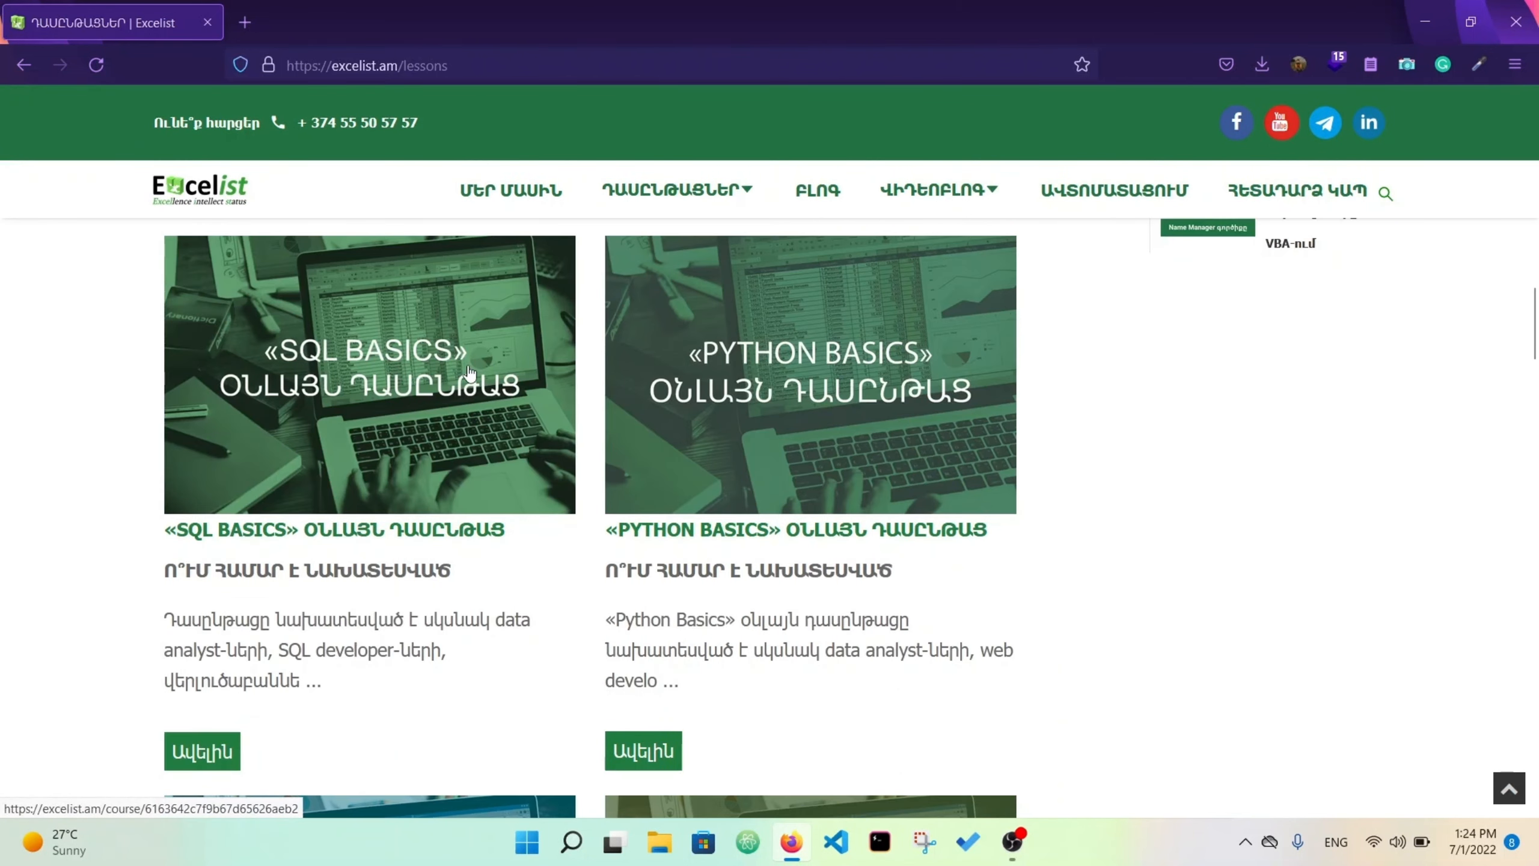
pyautogui.scroll(-5, 1024, 344)
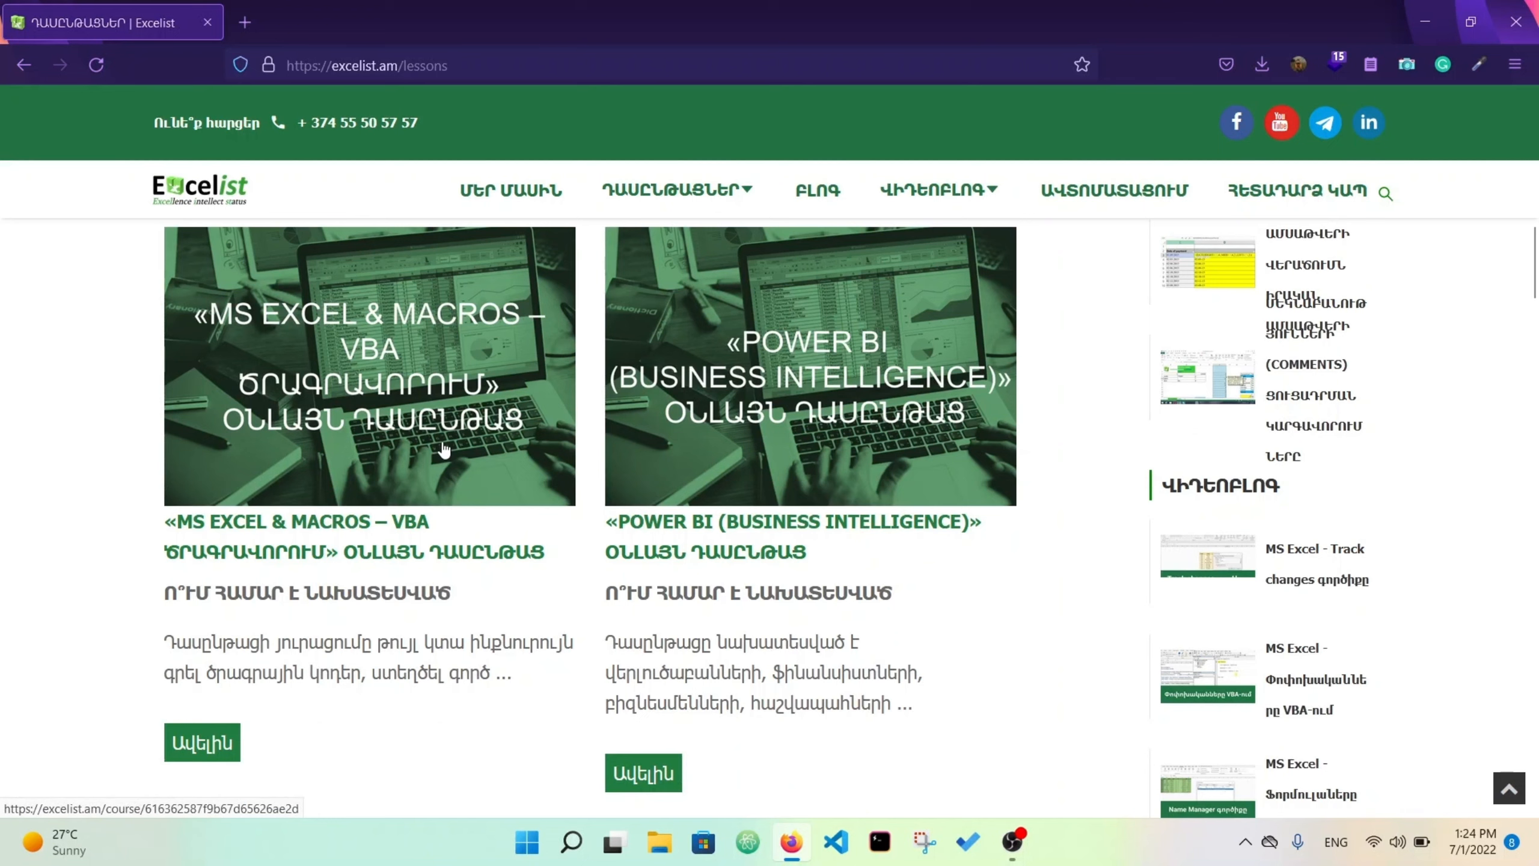
pyautogui.scroll(-5, 1050, 633)
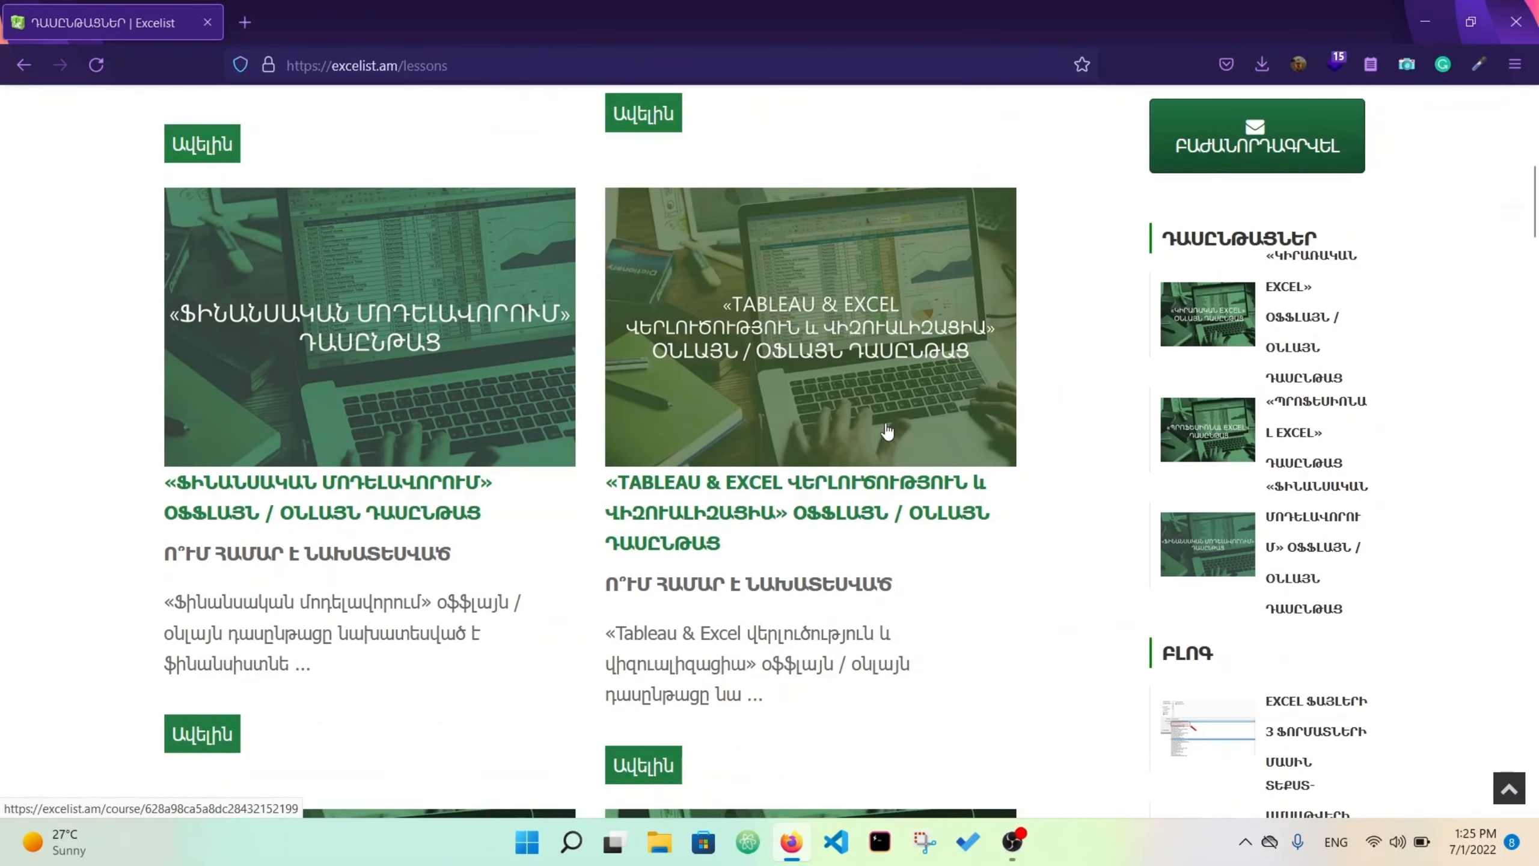